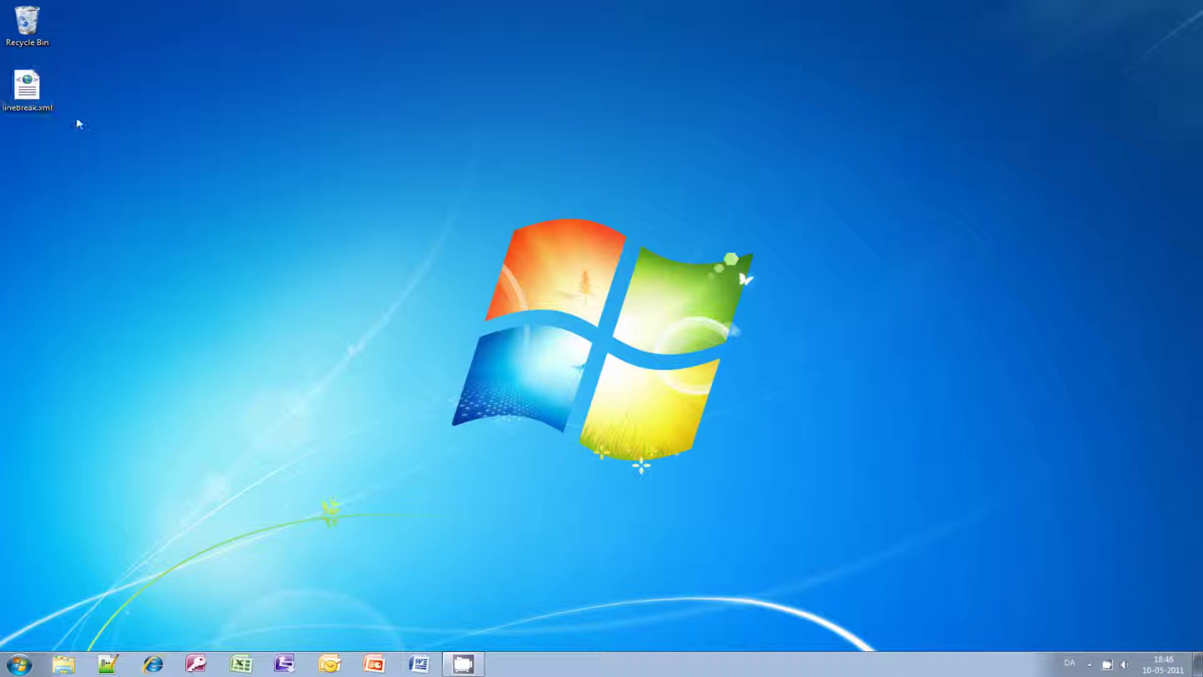
Step: Review the characters elements in linebreak.xml in a text editor, then close the file
{"action": "right_click", "coordinate": [29, 104]}
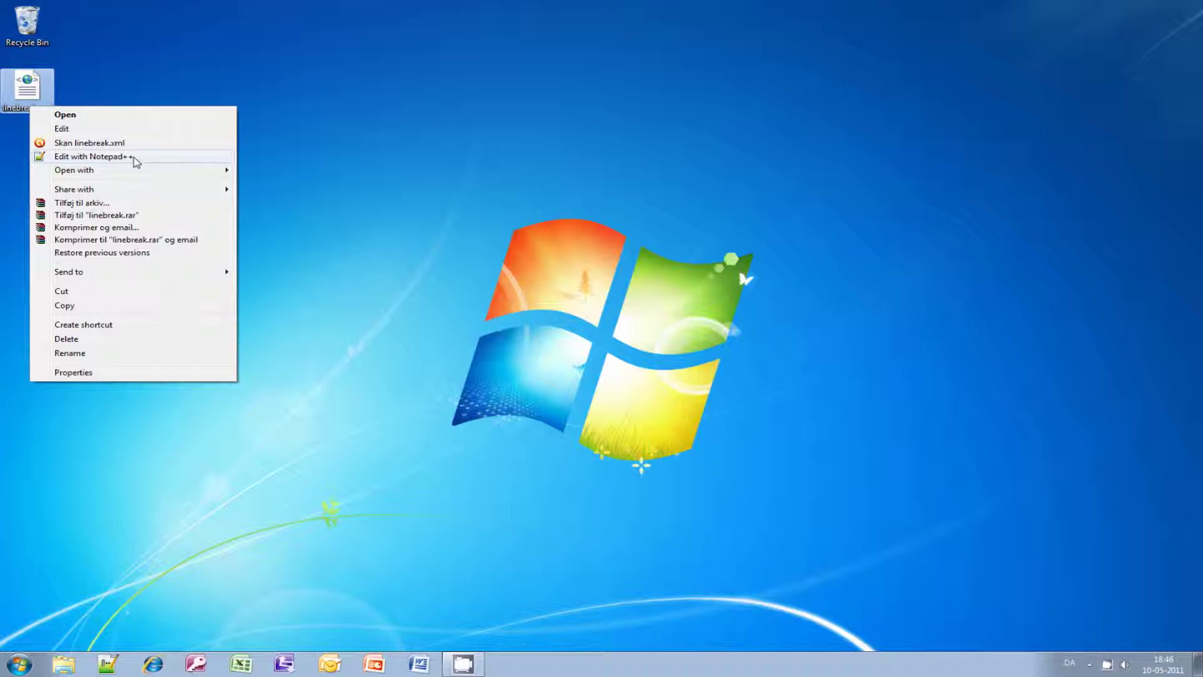
{"action": "left_click", "coordinate": [134, 158]}
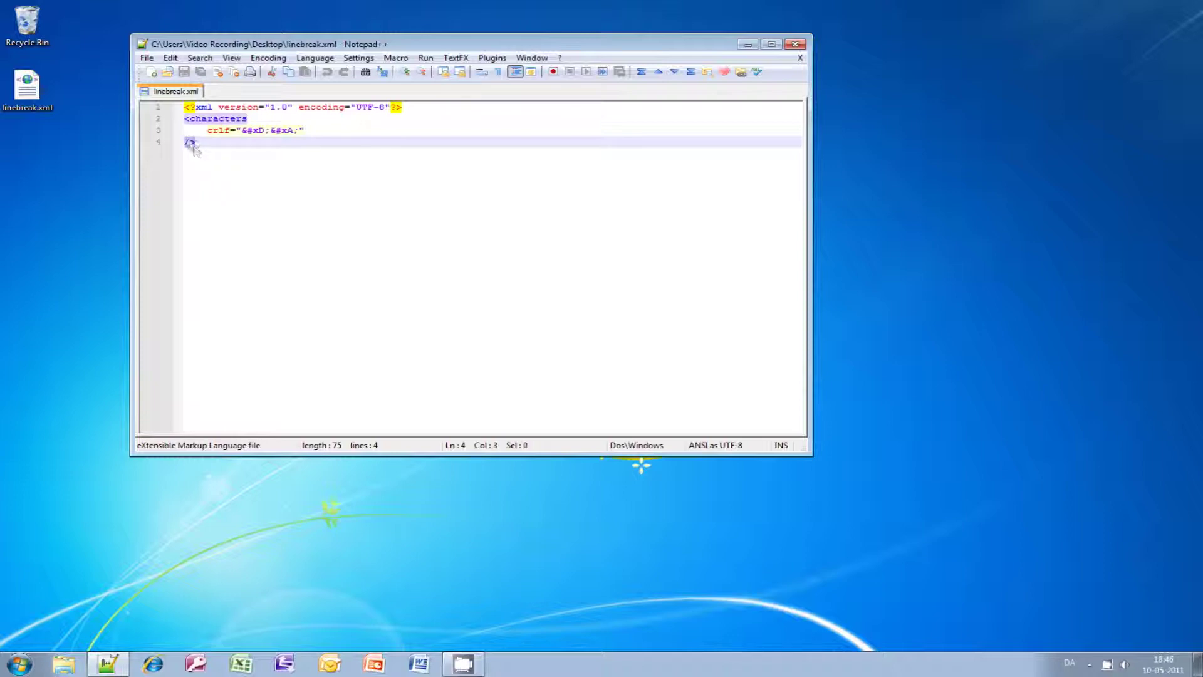
{"action": "left_click_drag", "start_coordinate": [194, 151], "coordinate": [185, 134]}
{"action": "left_click", "coordinate": [250, 158]}
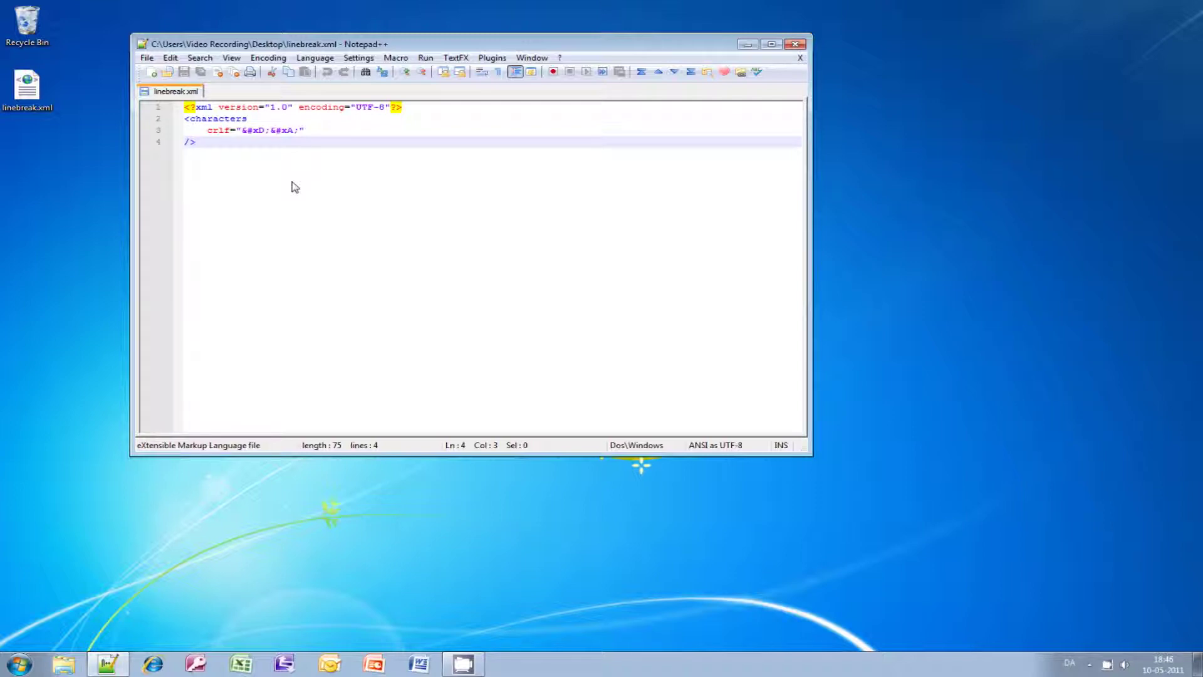
{"action": "left_click", "coordinate": [795, 44]}
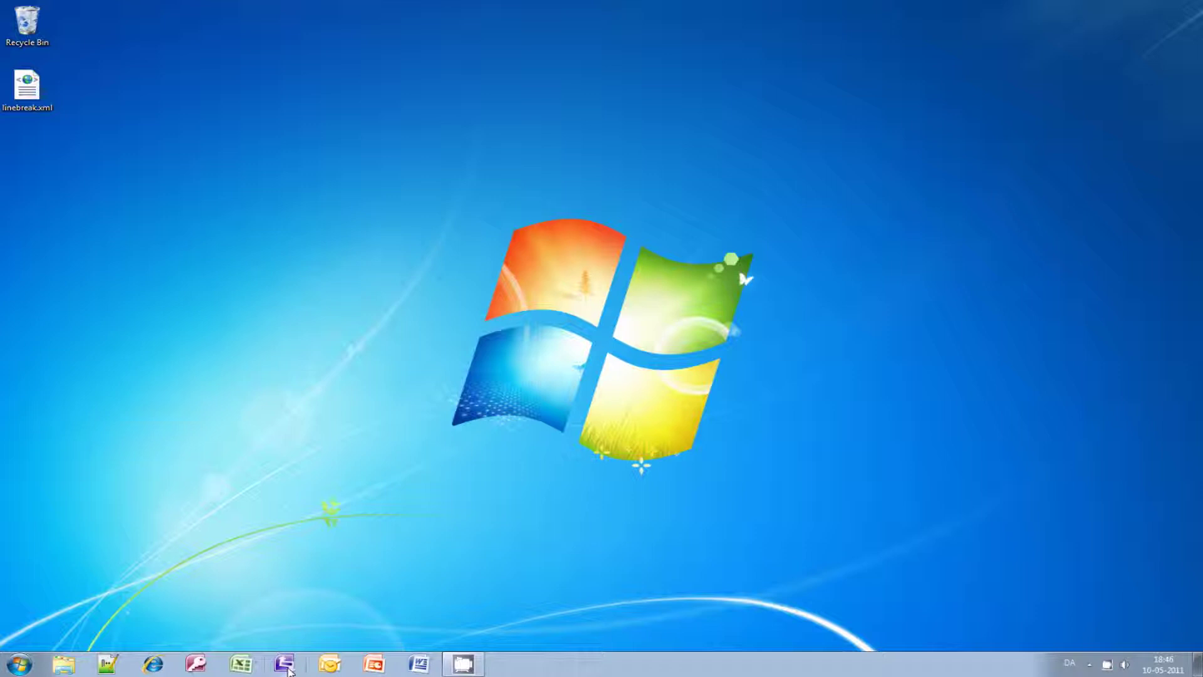
Step: Launch InfoPath and begin designing a new Blank form template
{"action": "left_click", "coordinate": [285, 665]}
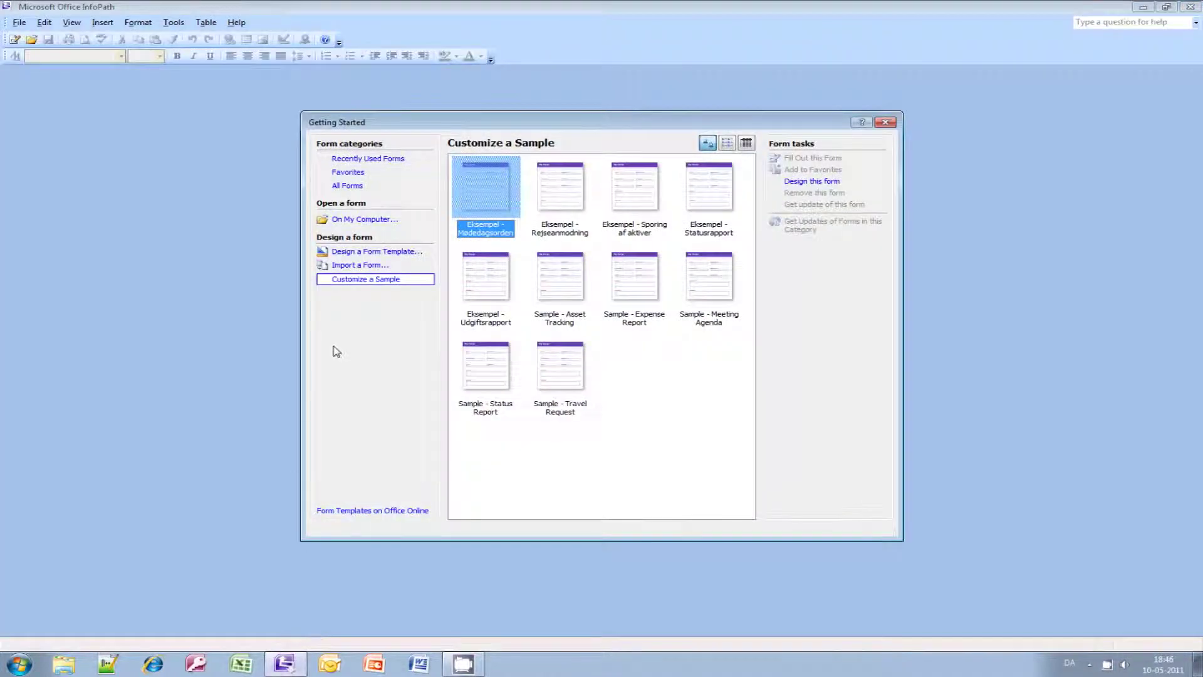
{"action": "left_click", "coordinate": [413, 252]}
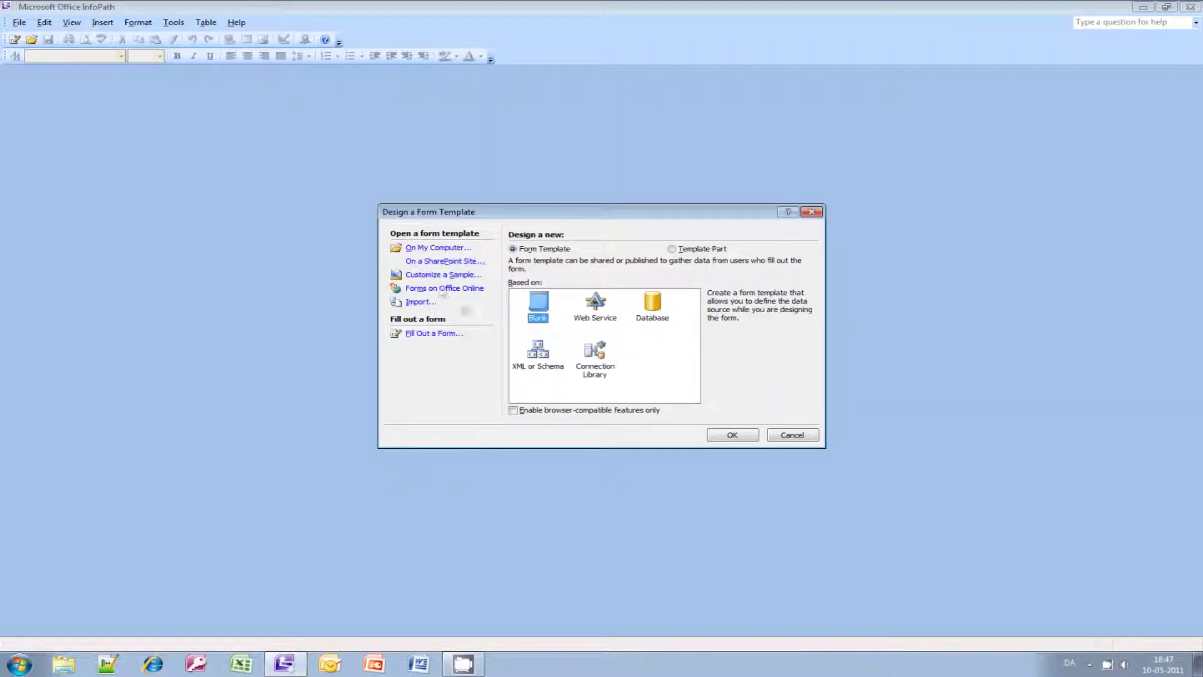
{"action": "left_click", "coordinate": [731, 434]}
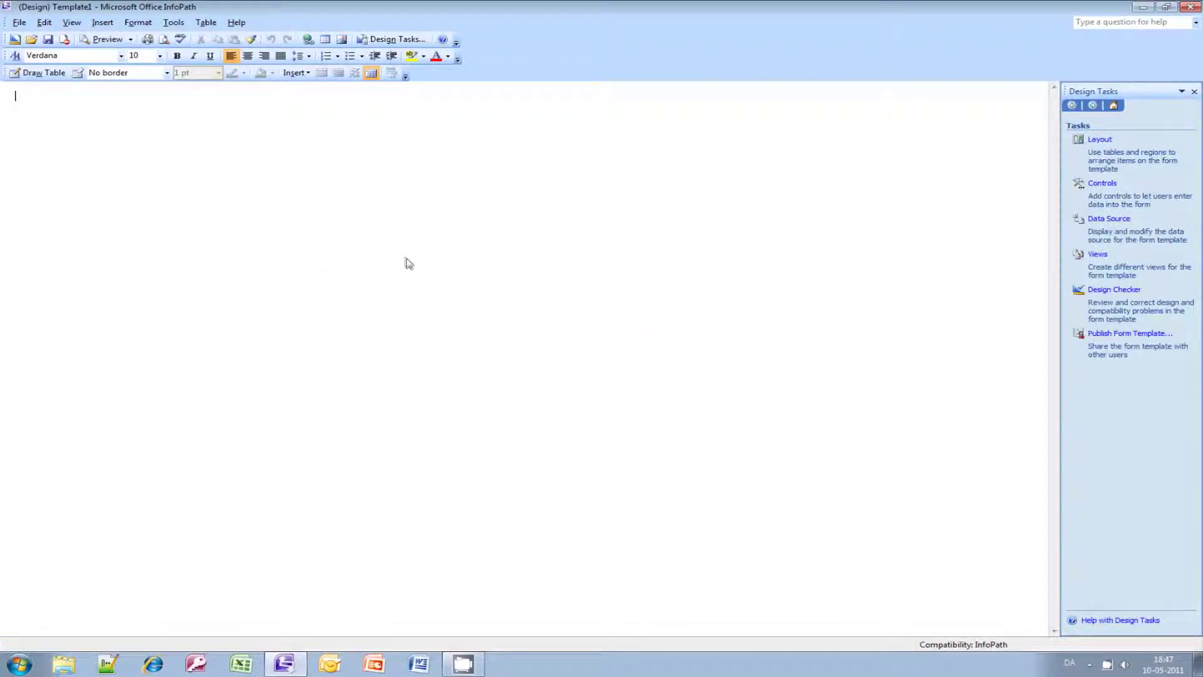
Step: Insert a layout table with 2 columns and 4 rows
{"action": "left_click", "coordinate": [295, 73]}
{"action": "left_click", "coordinate": [308, 87]}
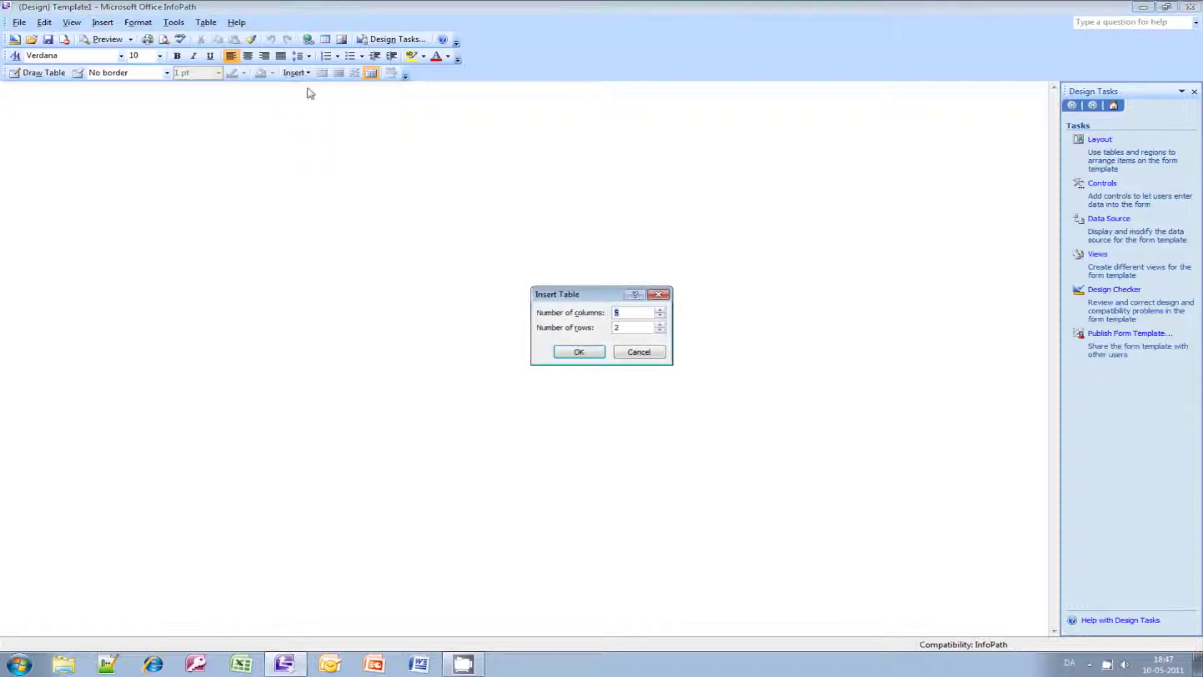
{"action": "type", "text": "2"}
{"action": "key", "text": "Tab"}
{"action": "type", "text": "4"}
{"action": "key", "text": "Return"}
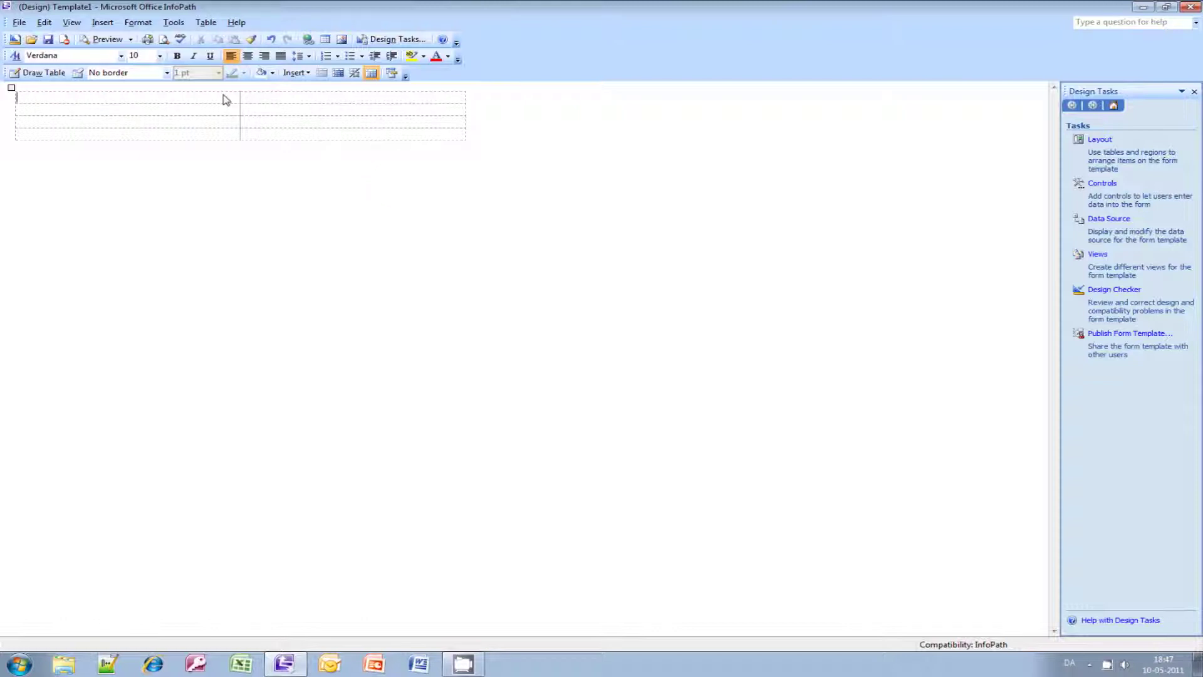
Step: Label the cells First name, Last name, Address and Zip code/ city in rows 1 and 3
{"action": "type", "text": "First name"}
{"action": "left_click", "coordinate": [248, 97]}
{"action": "type", "text": "Last name"}
{"action": "left_click", "coordinate": [183, 126]}
{"action": "type", "text": "Address"}
{"action": "left_click", "coordinate": [257, 130]}
{"action": "type", "text": "Zip code"}
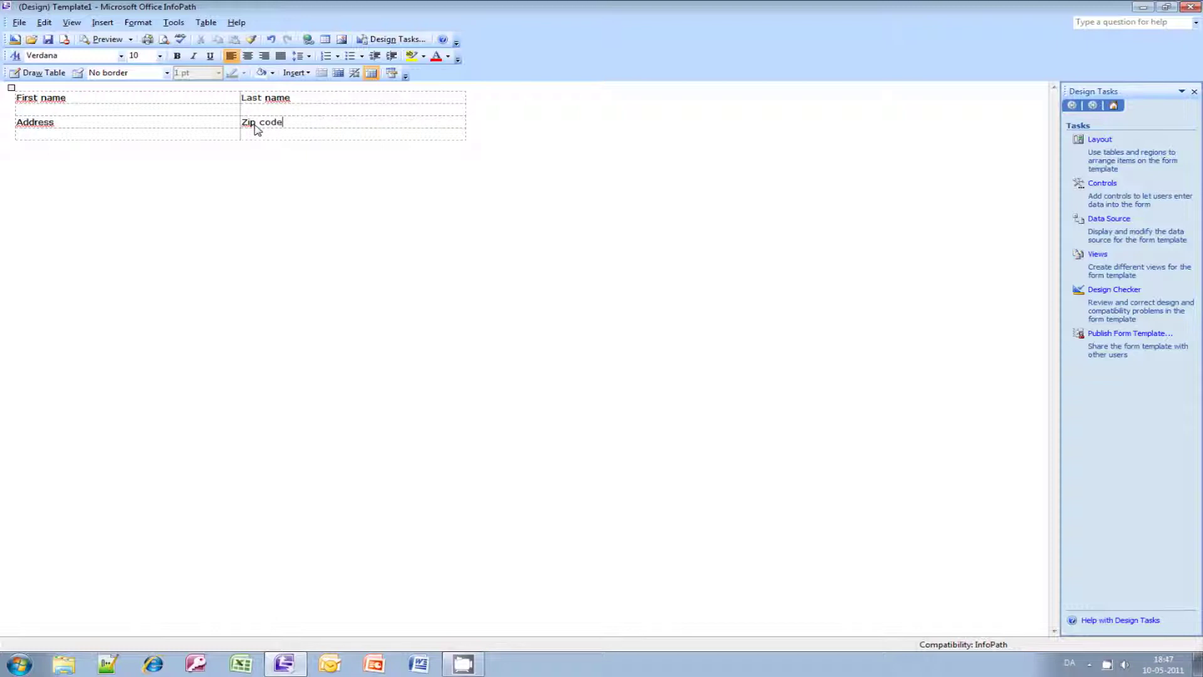
{"action": "type", "text": "/ city"}
{"action": "left_click", "coordinate": [185, 111]}
Step: Insert text boxes in the cells under all four labels
{"action": "left_click", "coordinate": [1117, 186]}
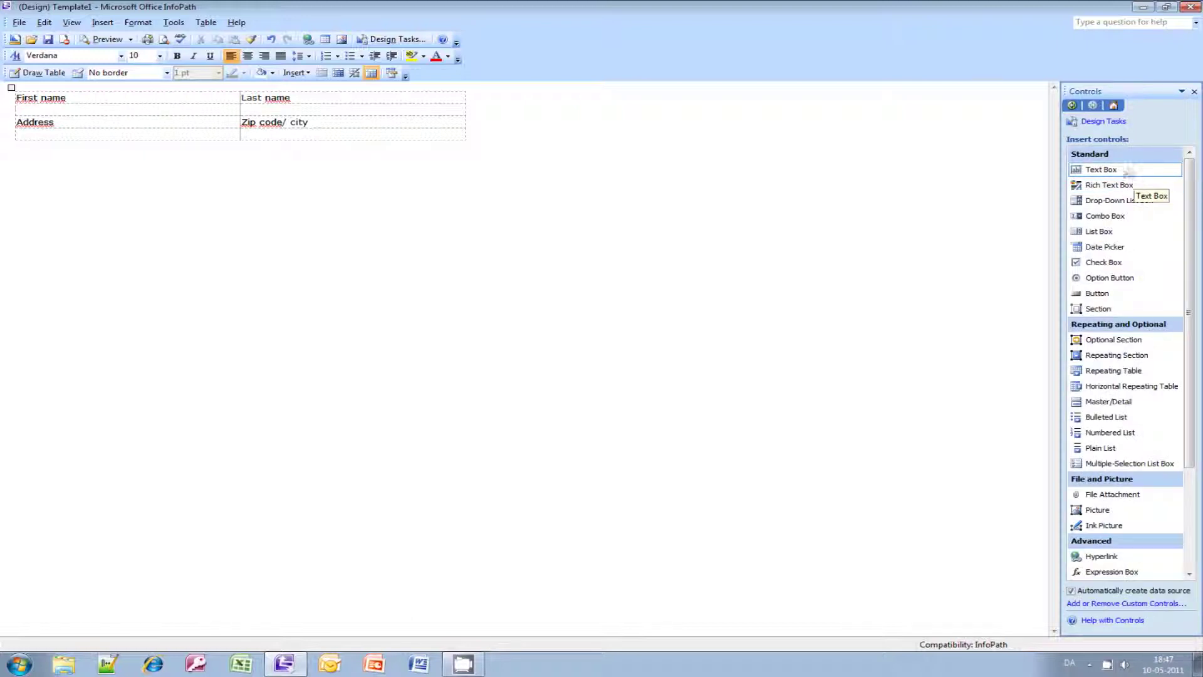
{"action": "left_click", "coordinate": [1121, 170]}
{"action": "left_click_drag", "start_coordinate": [202, 115], "coordinate": [202, 115]}
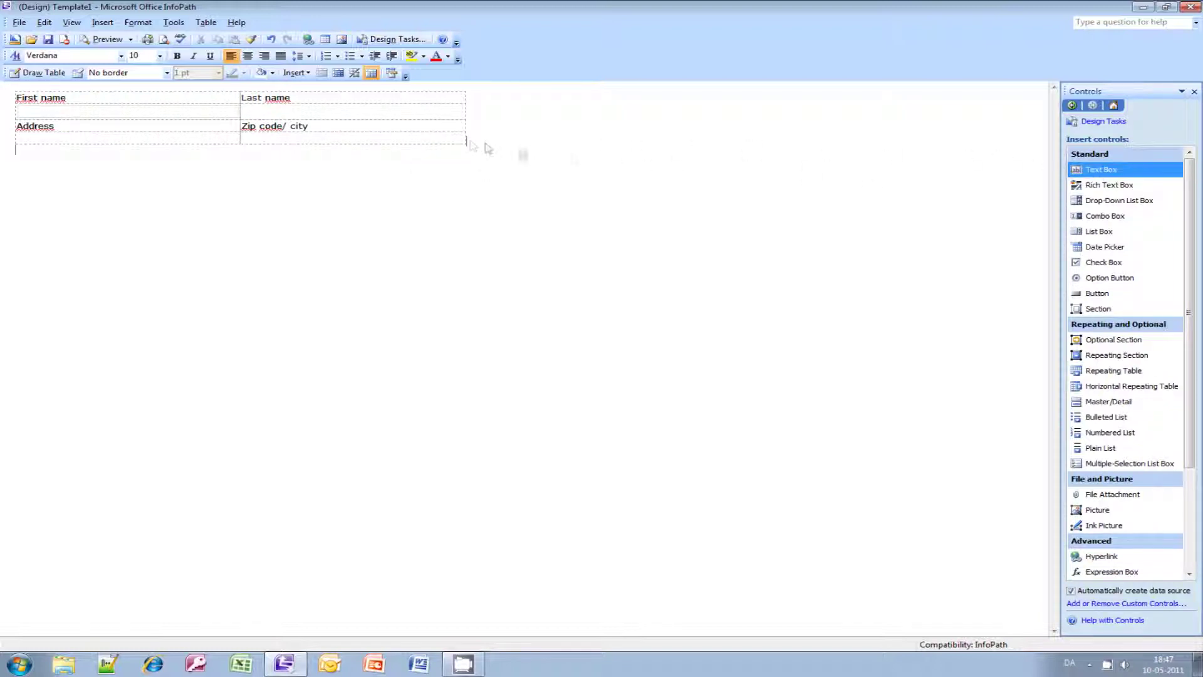
{"action": "left_click", "coordinate": [408, 115]}
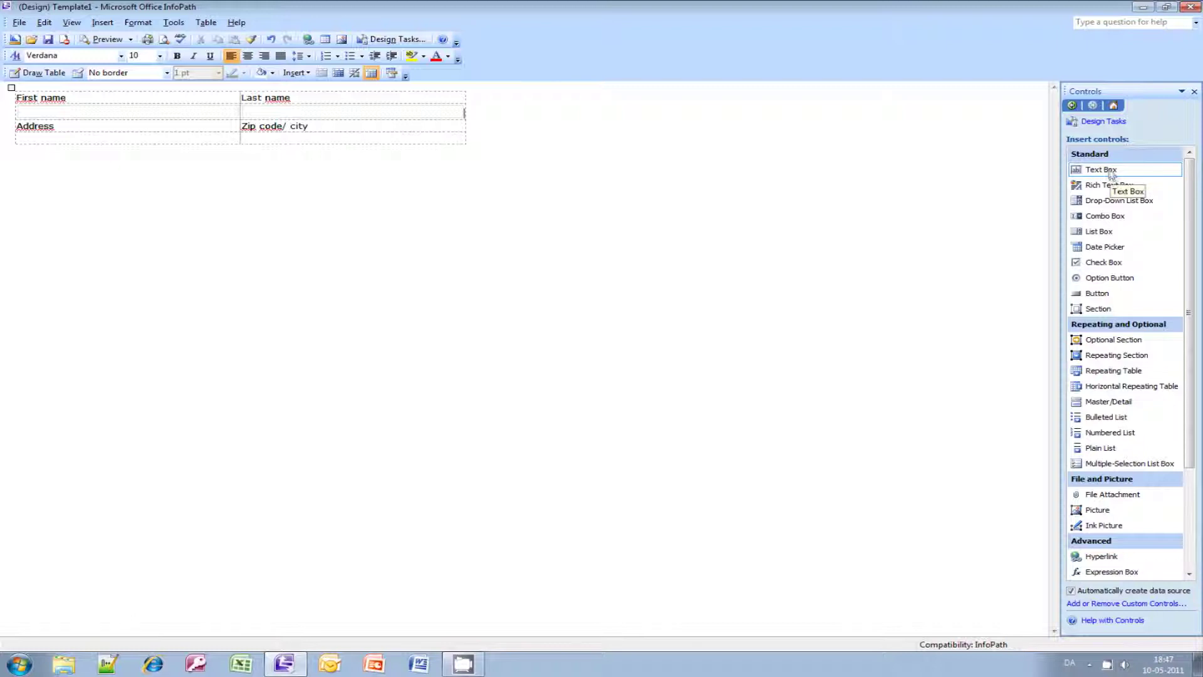
{"action": "left_click", "coordinate": [1084, 171]}
{"action": "left_click", "coordinate": [150, 143]}
{"action": "left_click", "coordinate": [1100, 169]}
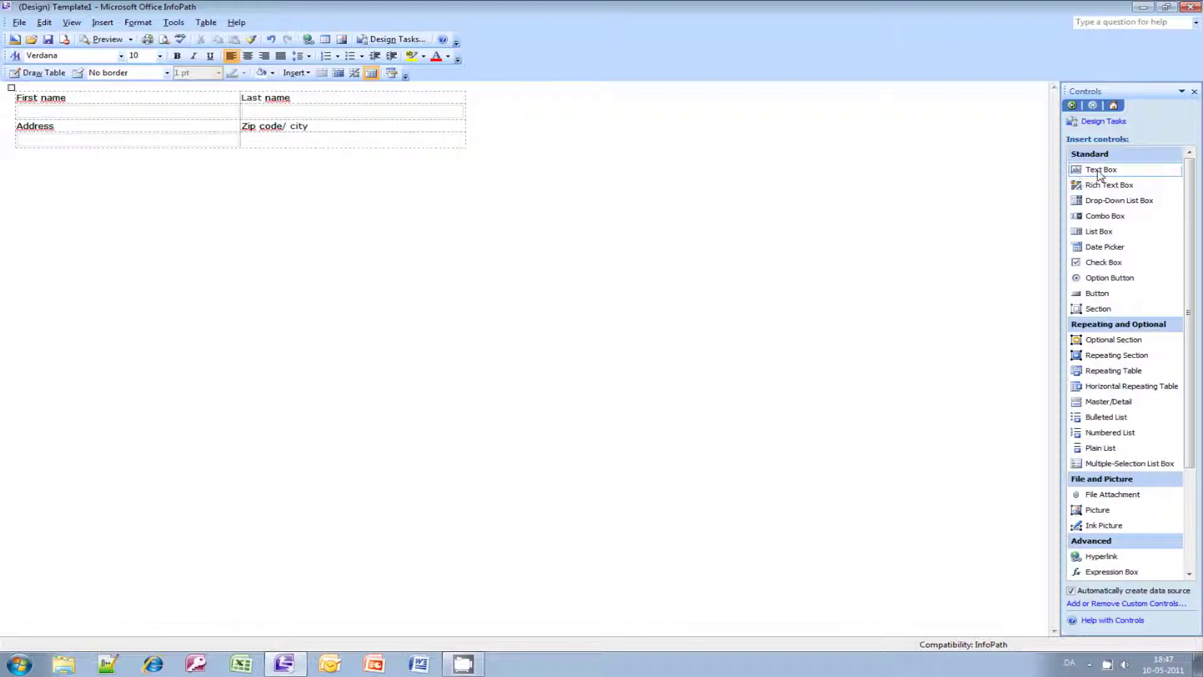
{"action": "left_click", "coordinate": [271, 142]}
Step: Name the first two text box fields txtFirstname and txtLastname
{"action": "double_click", "coordinate": [132, 114]}
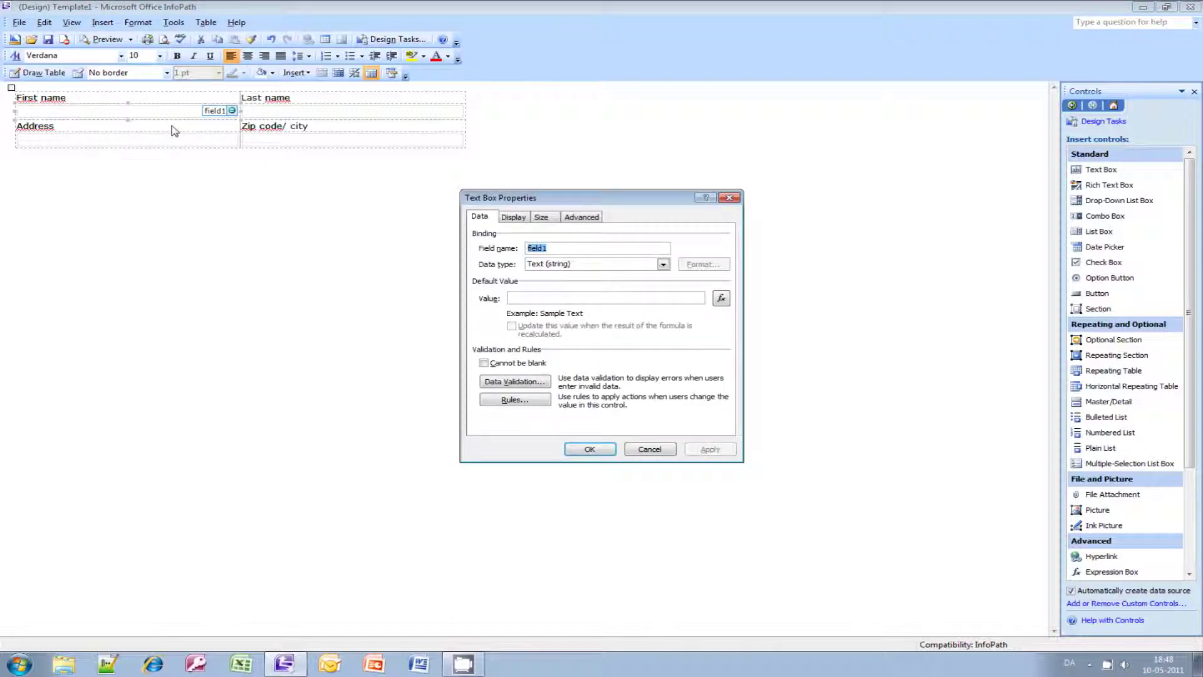
{"action": "type", "text": "txt"}
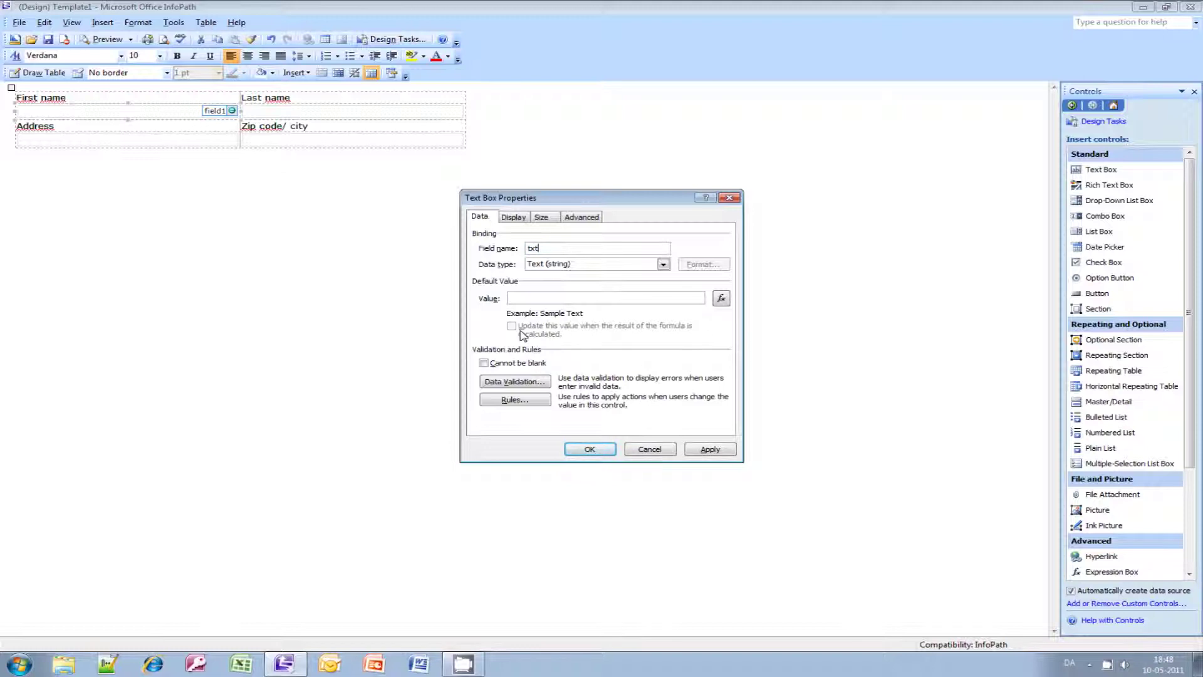
{"action": "type", "text": "Firstname"}
{"action": "key", "text": "Return"}
{"action": "left_click", "coordinate": [368, 115]}
{"action": "key", "text": "ctrl+v"}
{"action": "double_click", "coordinate": [368, 117]}
{"action": "type", "text": "tx"}
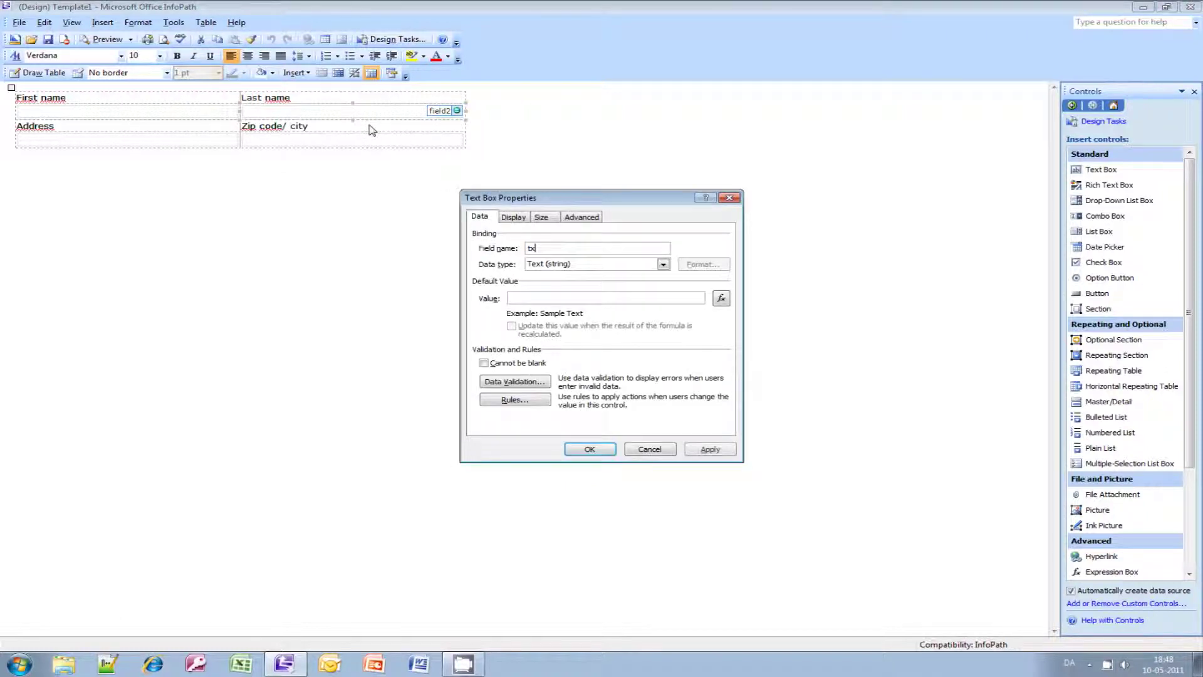
{"action": "type", "text": "tLastname"}
{"action": "key", "text": "Return"}
Step: Name the remaining text box fields txtAddress and txtZipCity
{"action": "left_click", "coordinate": [219, 144]}
{"action": "key", "text": "ctrl+v"}
{"action": "double_click", "coordinate": [219, 143]}
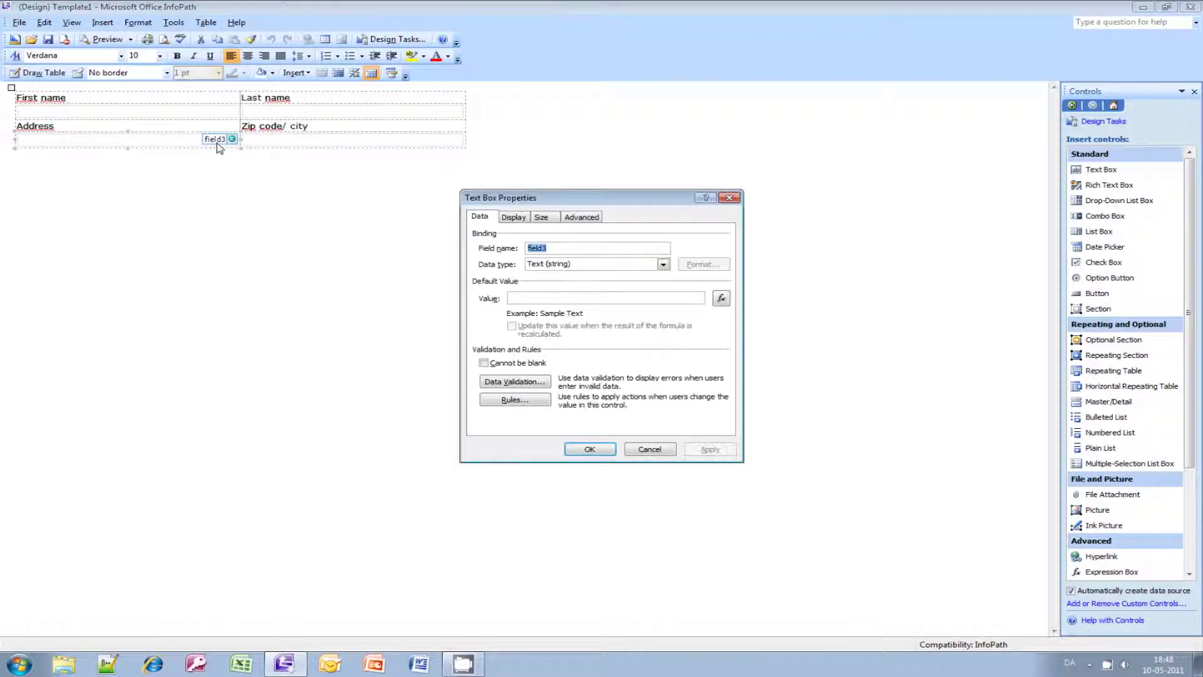
{"action": "type", "text": "txtAddress"}
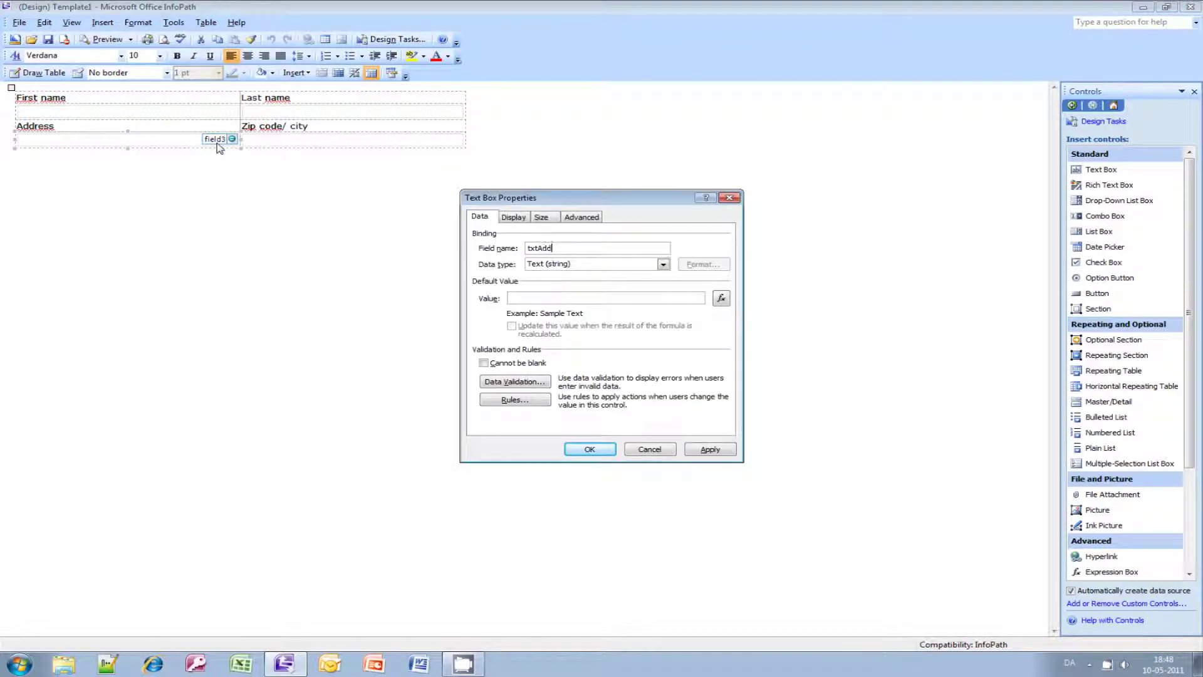
{"action": "key", "text": "Return"}
{"action": "left_click", "coordinate": [294, 142]}
{"action": "key", "text": "ctrl+v"}
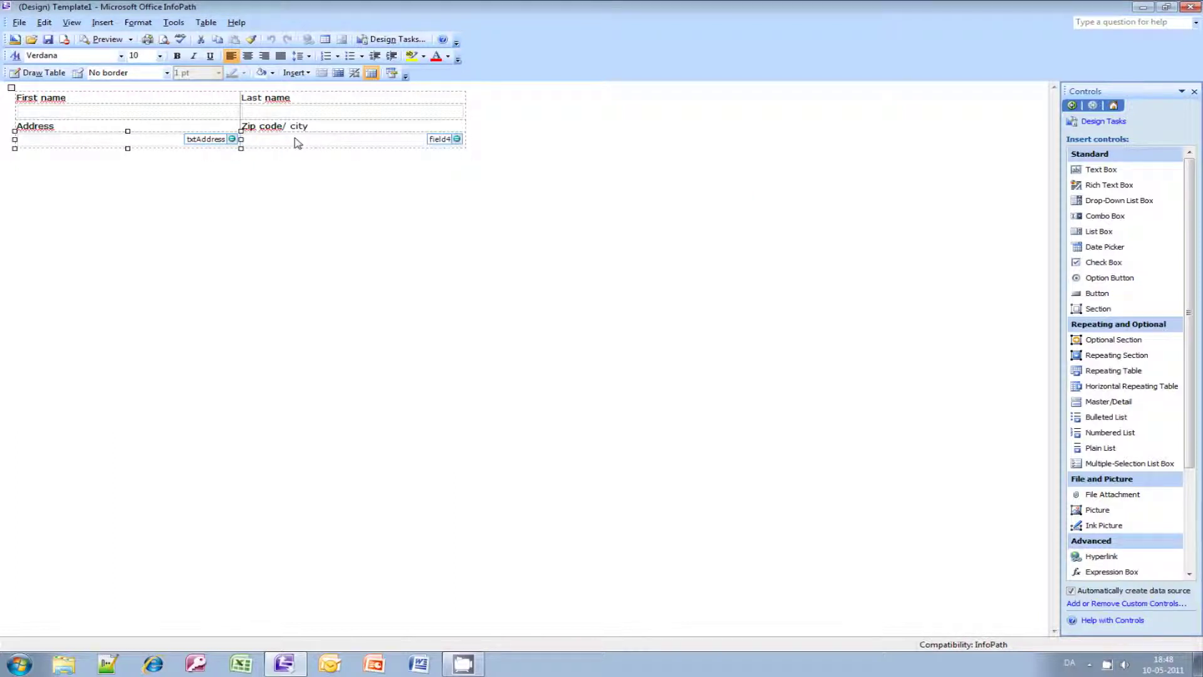
{"action": "double_click", "coordinate": [298, 143]}
{"action": "type", "text": "txt"}
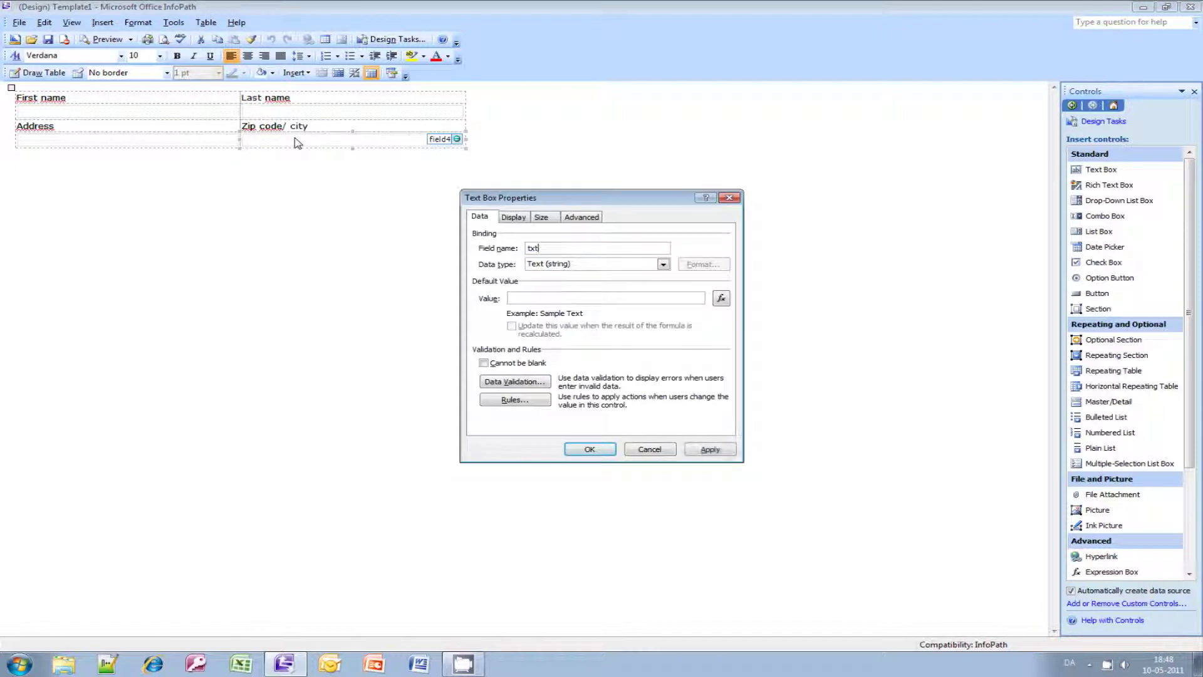
{"action": "type", "text": "ZipCity"}
{"action": "key", "text": "Return"}
{"action": "left_click", "coordinate": [453, 190]}
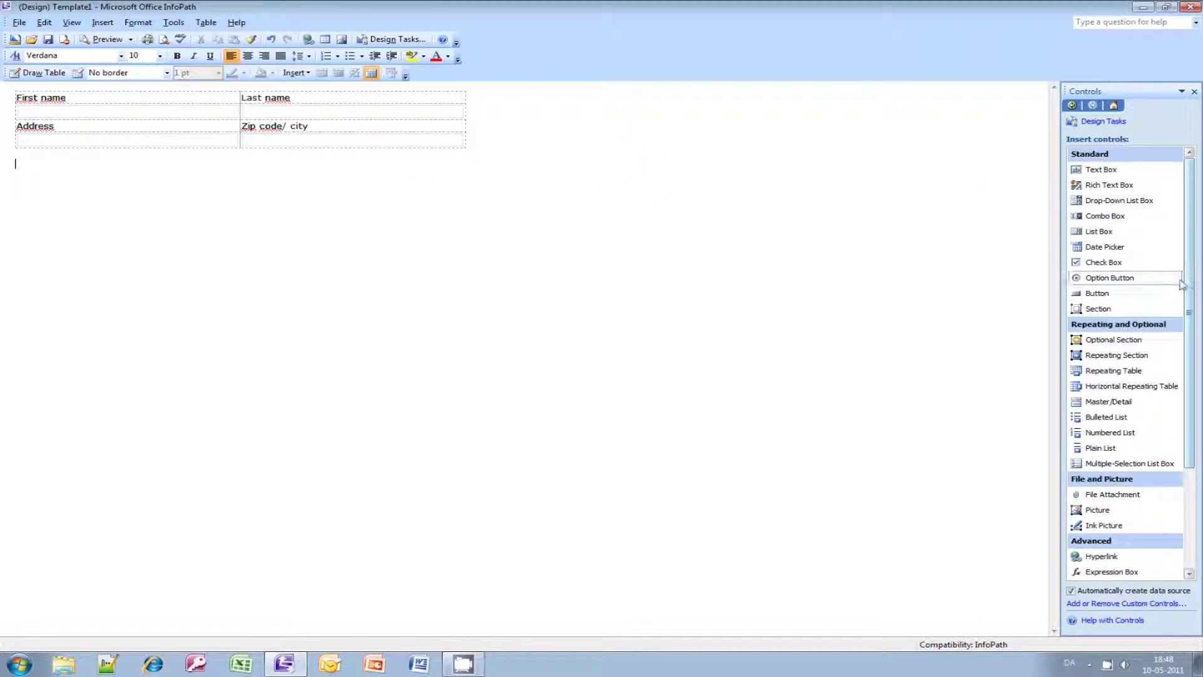
Step: Add a button below the table and a text box on a new line beneath it
{"action": "left_click", "coordinate": [1115, 298]}
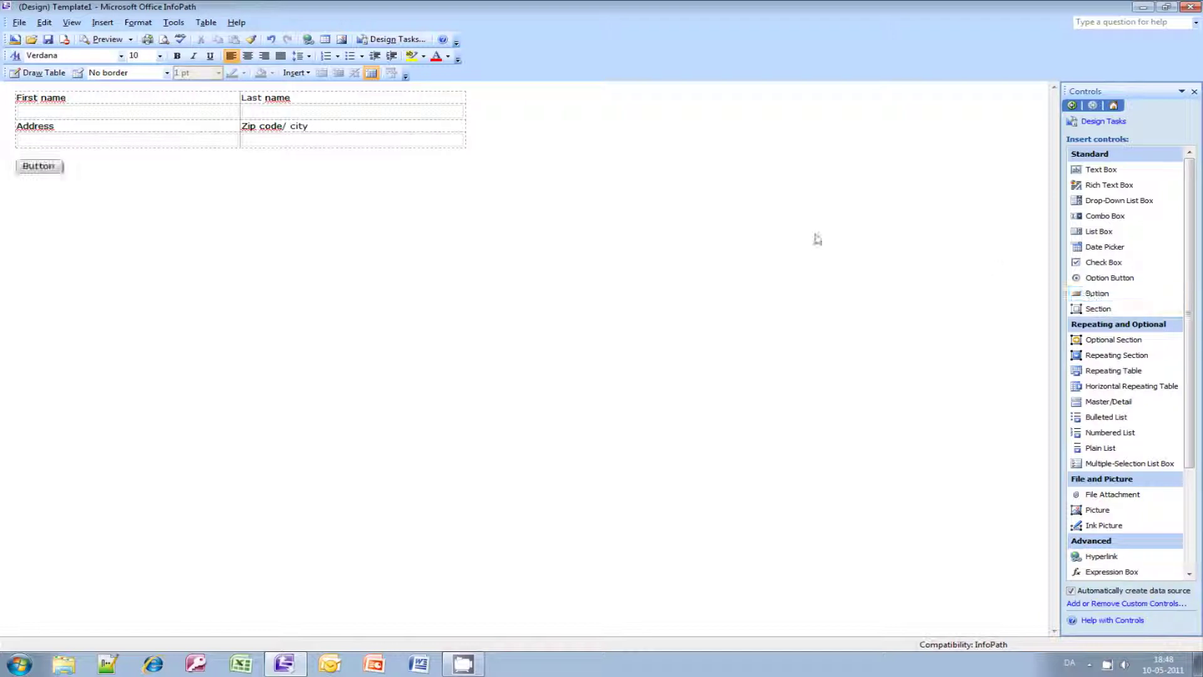
{"action": "key", "text": "Return"}
{"action": "left_click", "coordinate": [1112, 172]}
Step: Widen the new text box to the table's width and name its field txtLabel
{"action": "left_click", "coordinate": [90, 191]}
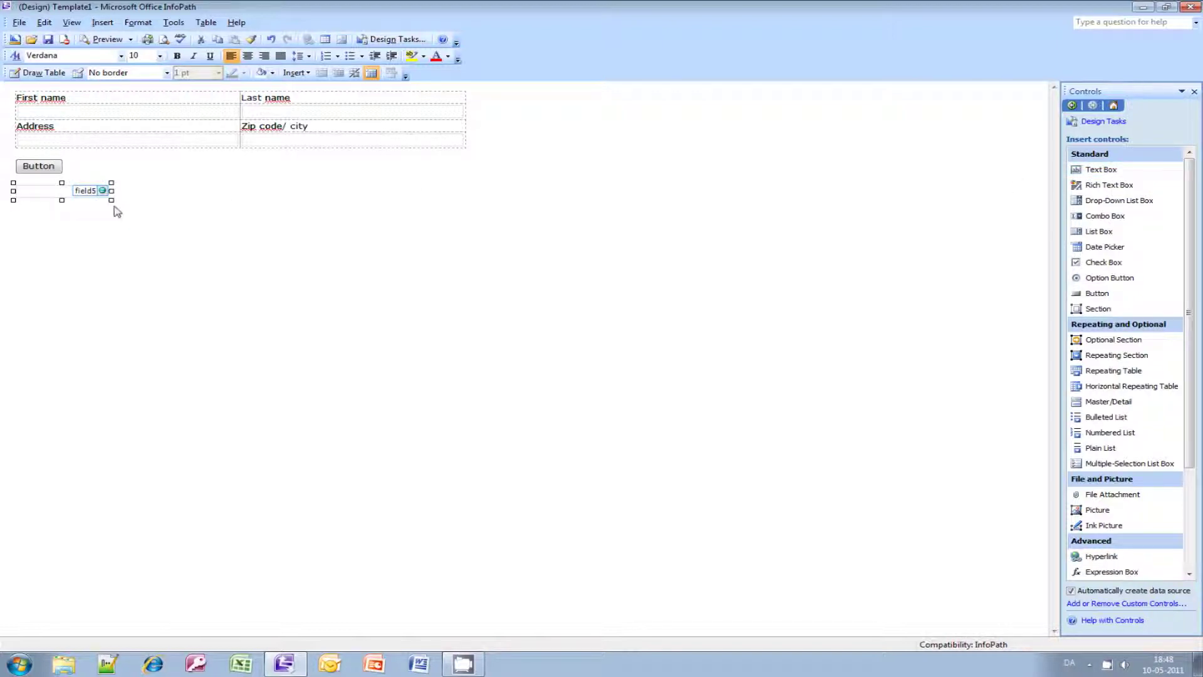
{"action": "left_click_drag", "start_coordinate": [110, 201], "coordinate": [467, 286]}
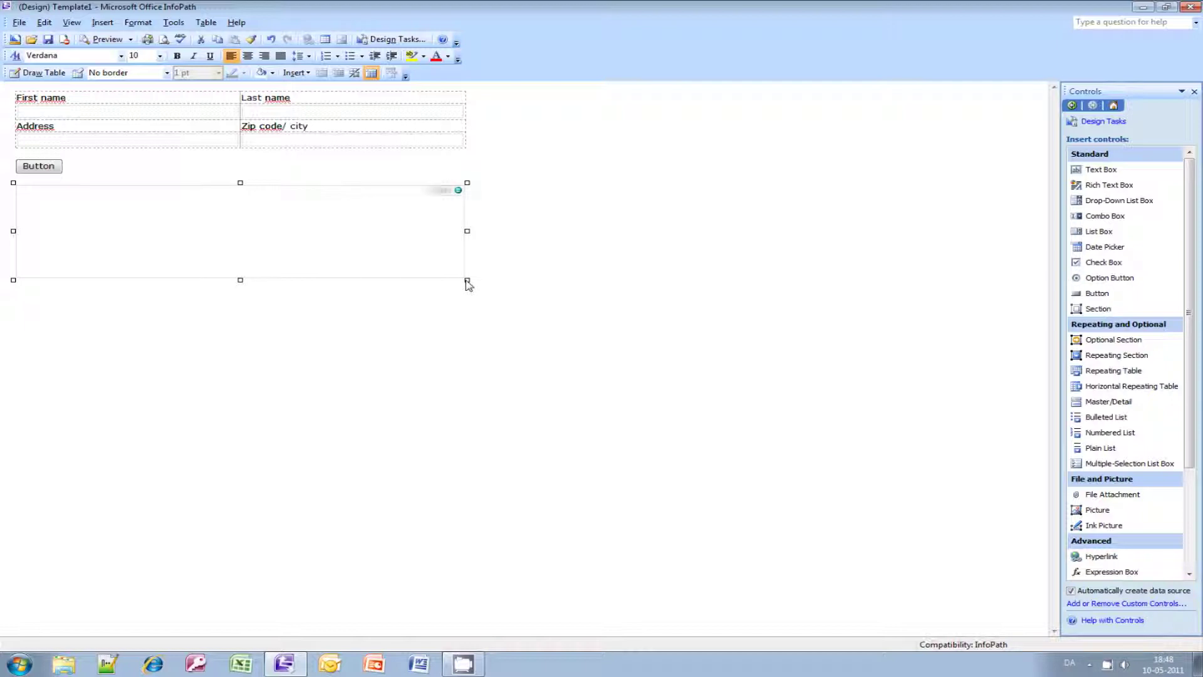
{"action": "double_click", "coordinate": [96, 204]}
{"action": "type", "text": "txt"}
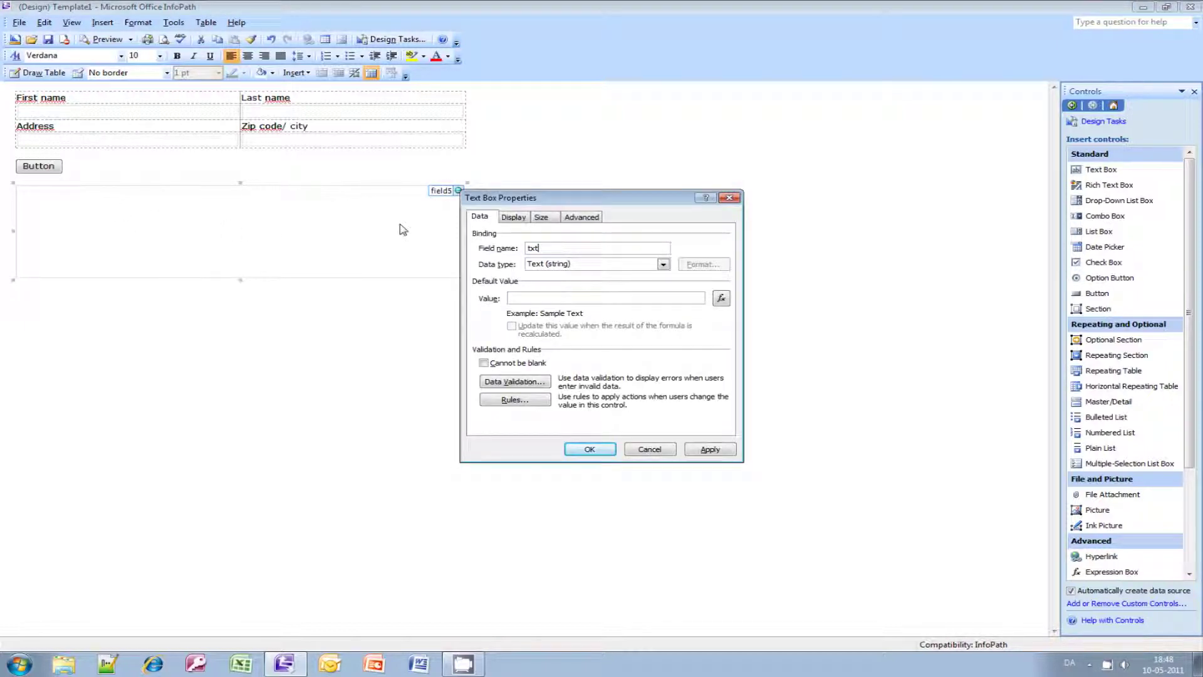
{"action": "type", "text": "Label"}
{"action": "key", "text": "Return"}
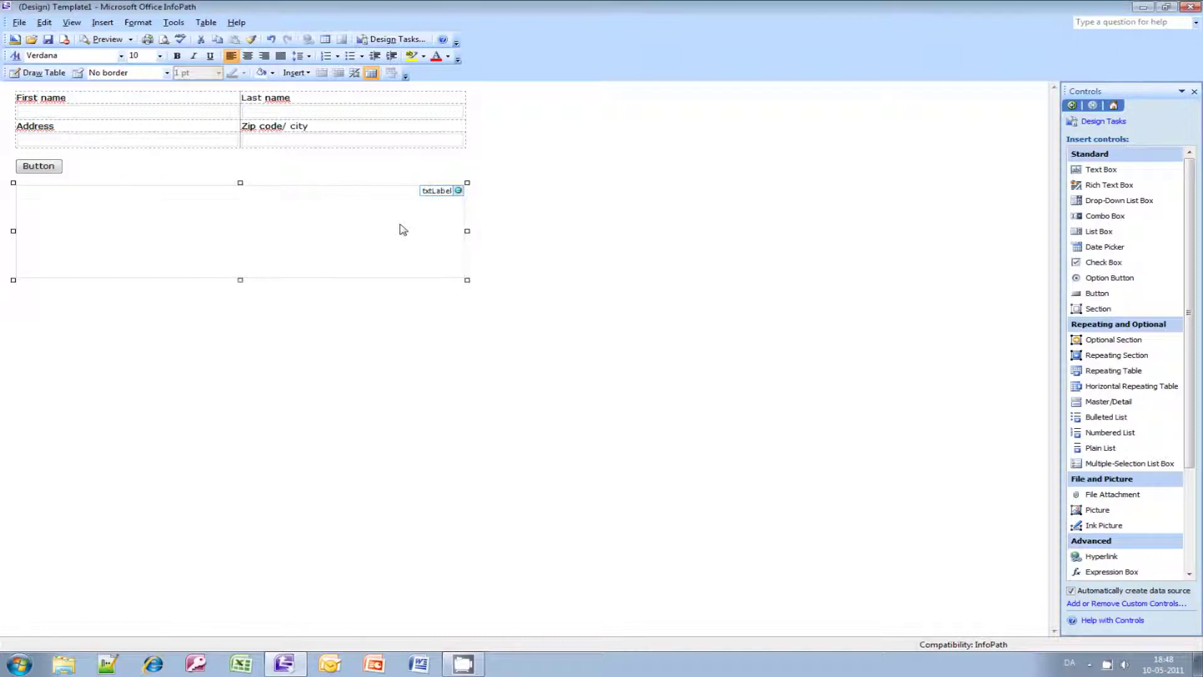
Step: Change the button's label to 'Do it'
{"action": "left_click", "coordinate": [49, 169]}
{"action": "double_click", "coordinate": [49, 169]}
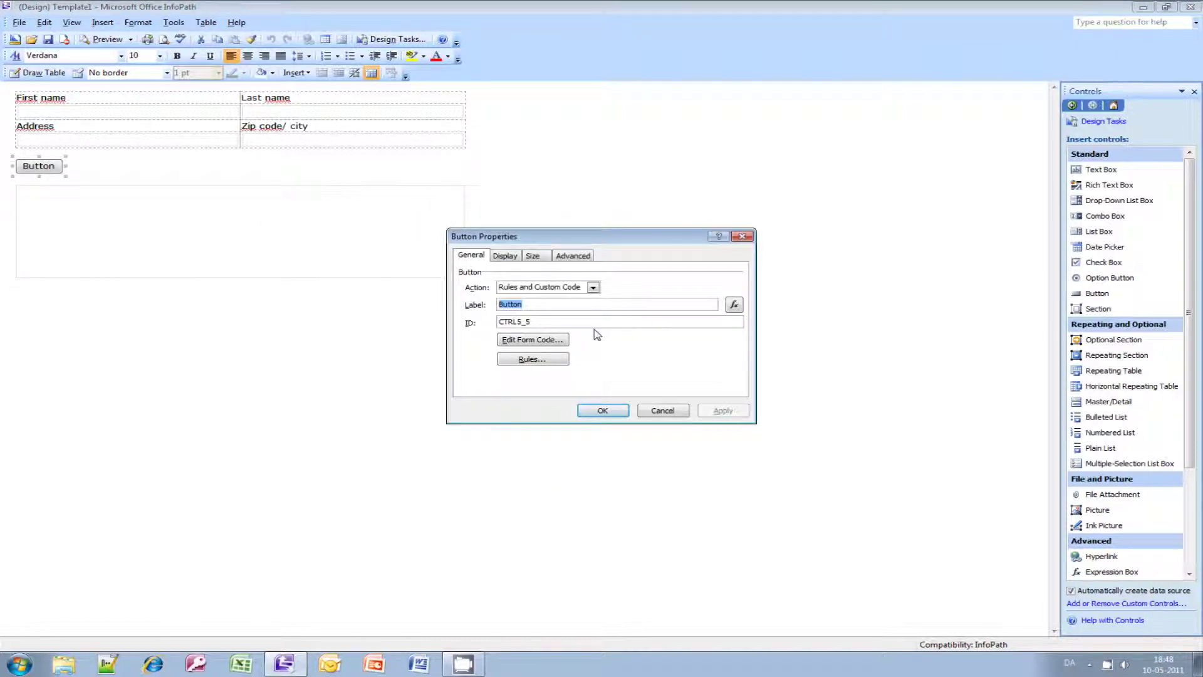
{"action": "type", "text": "Do it!"}
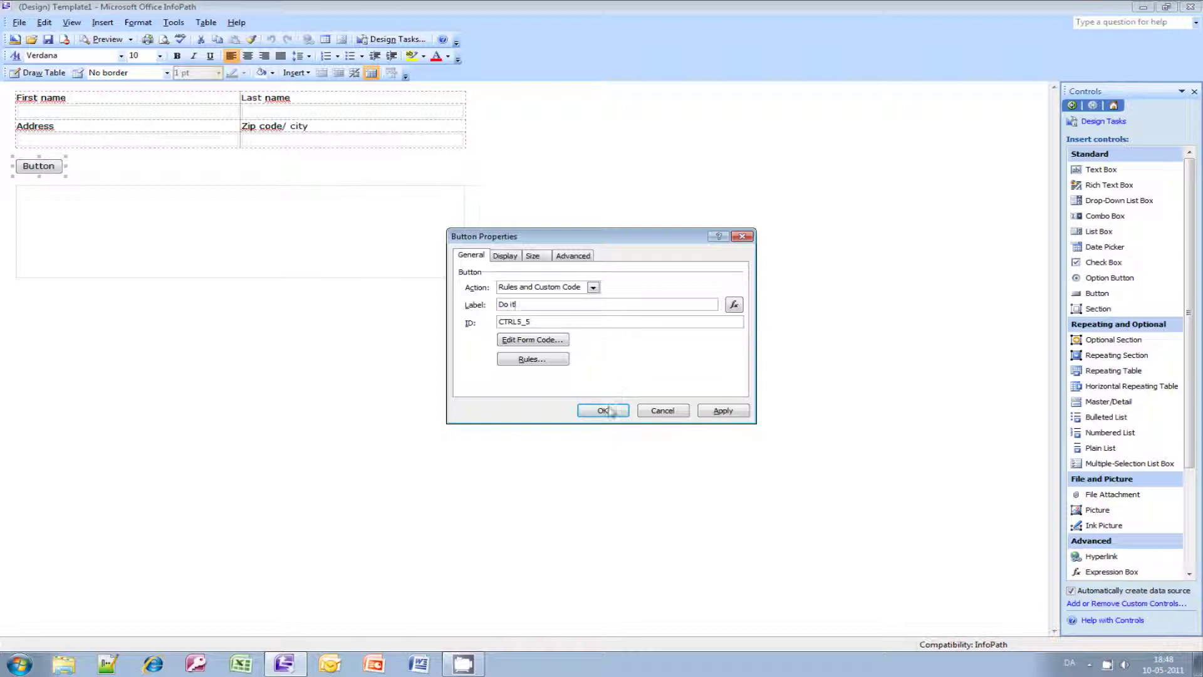
{"action": "left_click", "coordinate": [602, 410]}
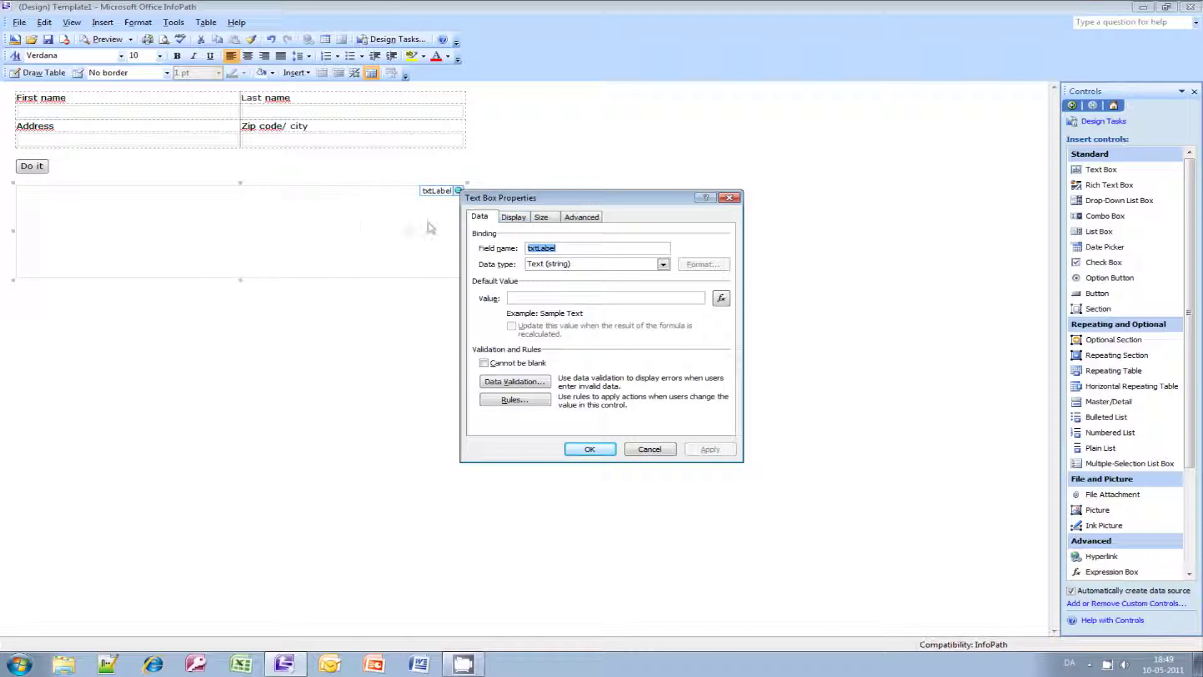
Step: Enable Multi-line on the txtLabel text box's Display settings and apply it
{"action": "left_click_drag", "start_coordinate": [513, 197], "coordinate": [240, 209]}
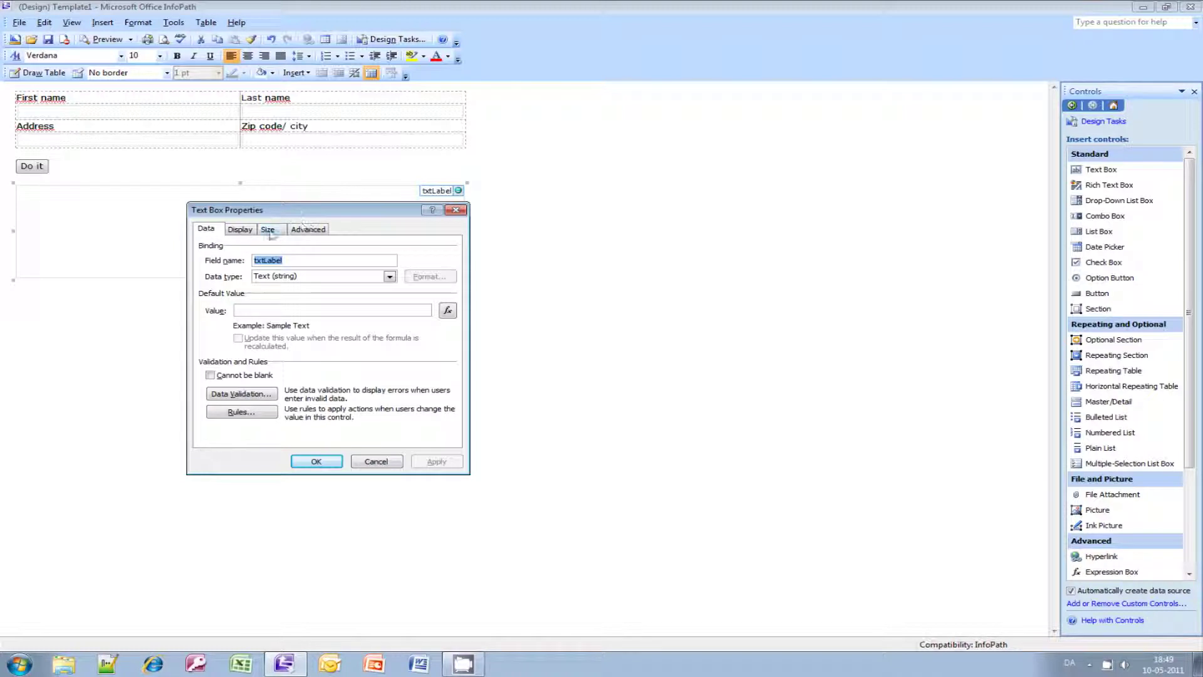
{"action": "left_click", "coordinate": [243, 231]}
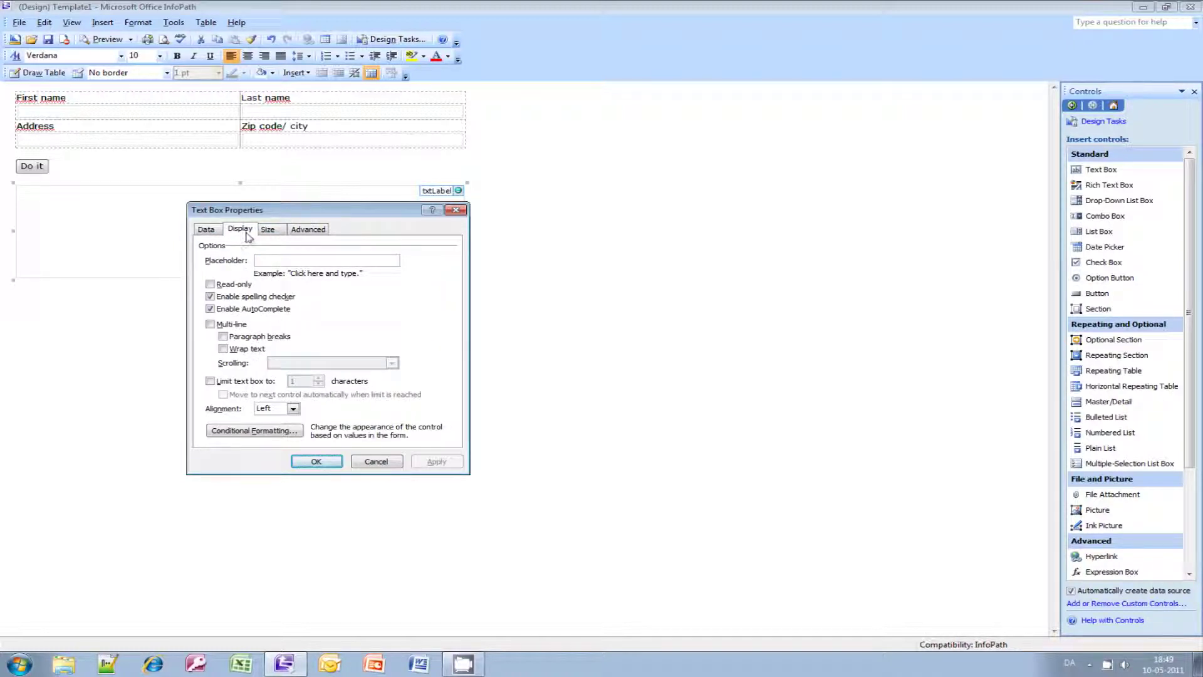
{"action": "left_click", "coordinate": [210, 325]}
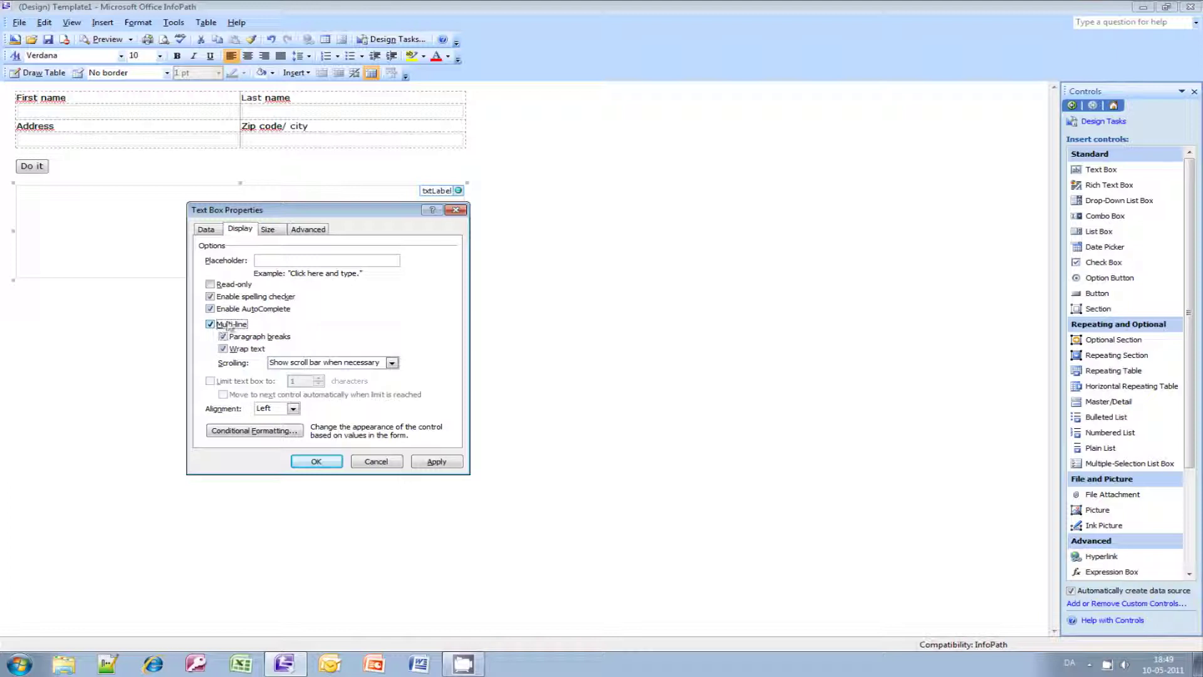
{"action": "left_click", "coordinate": [314, 464]}
{"action": "left_click", "coordinate": [268, 344]}
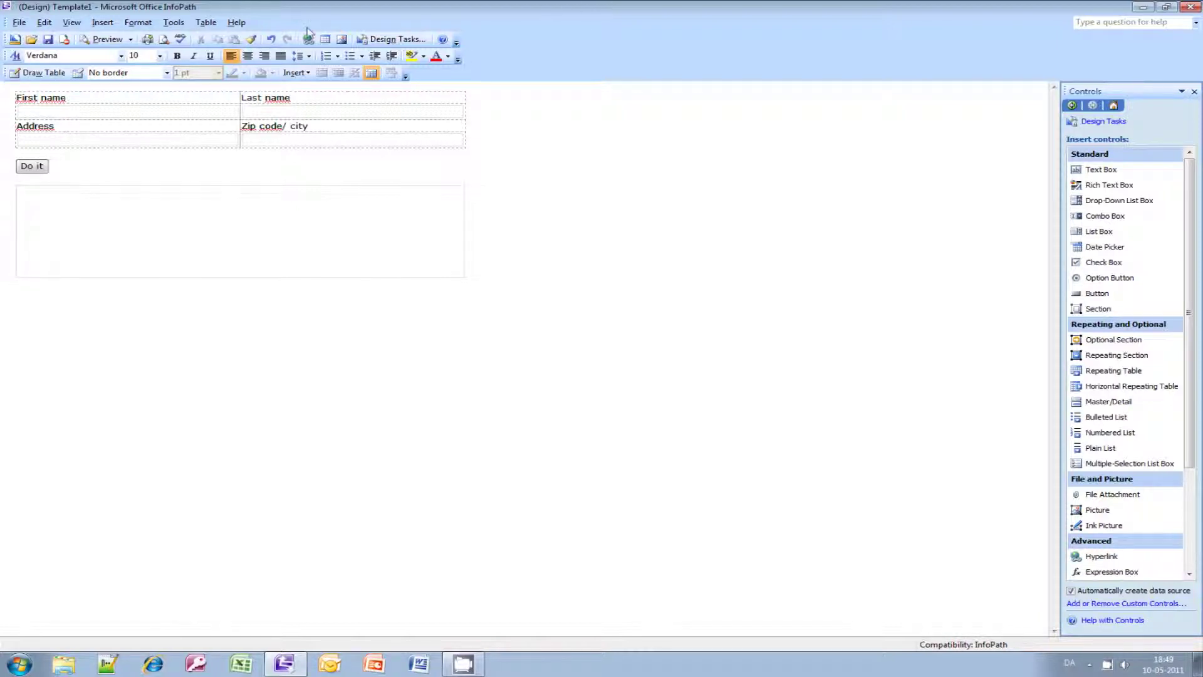
Step: Add a Receive data connection from an XML document and browse for the file
{"action": "left_click", "coordinate": [180, 25]}
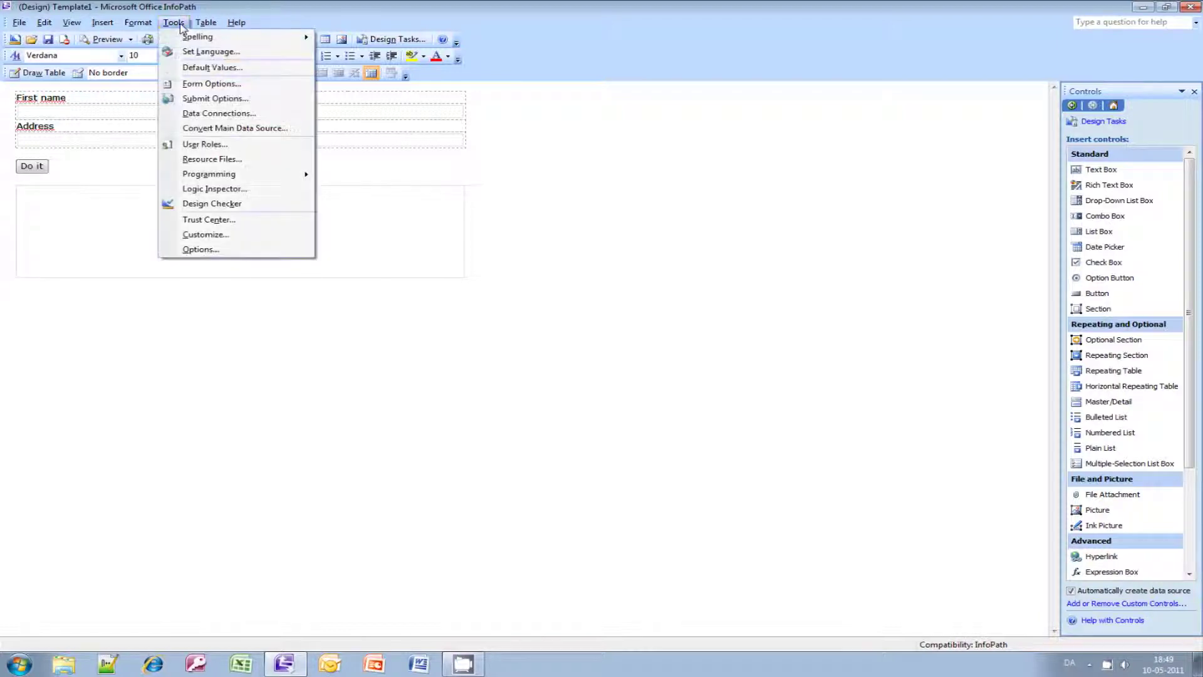
{"action": "left_click", "coordinate": [220, 113]}
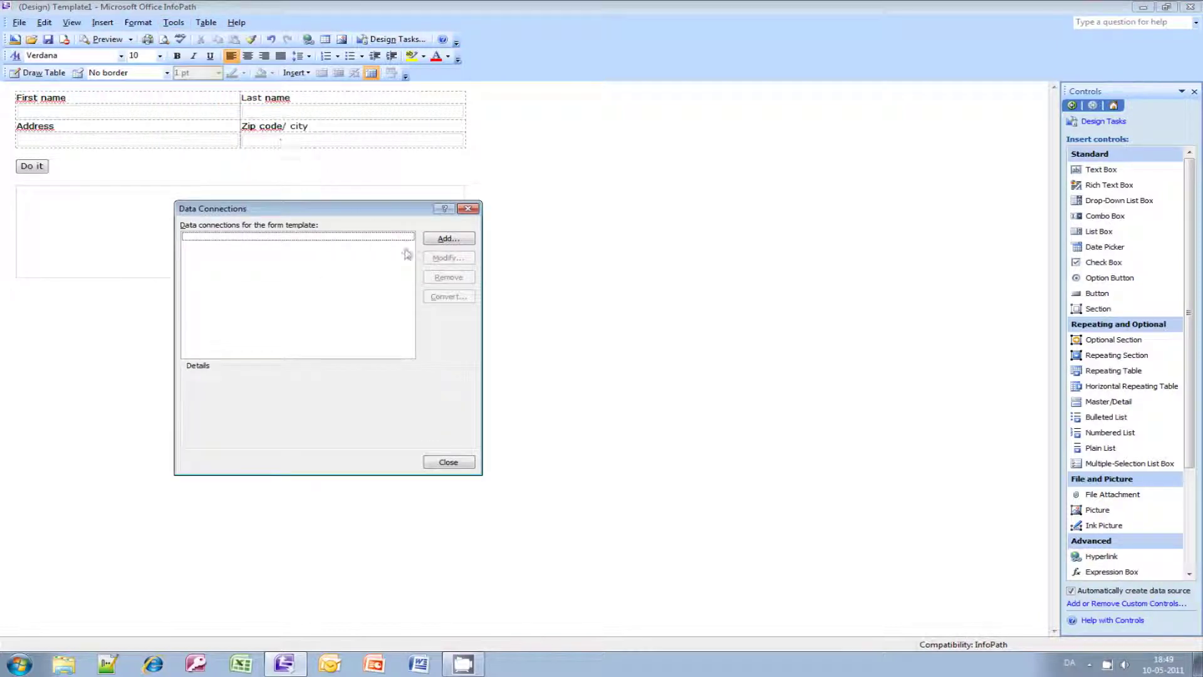
{"action": "left_click", "coordinate": [464, 242]}
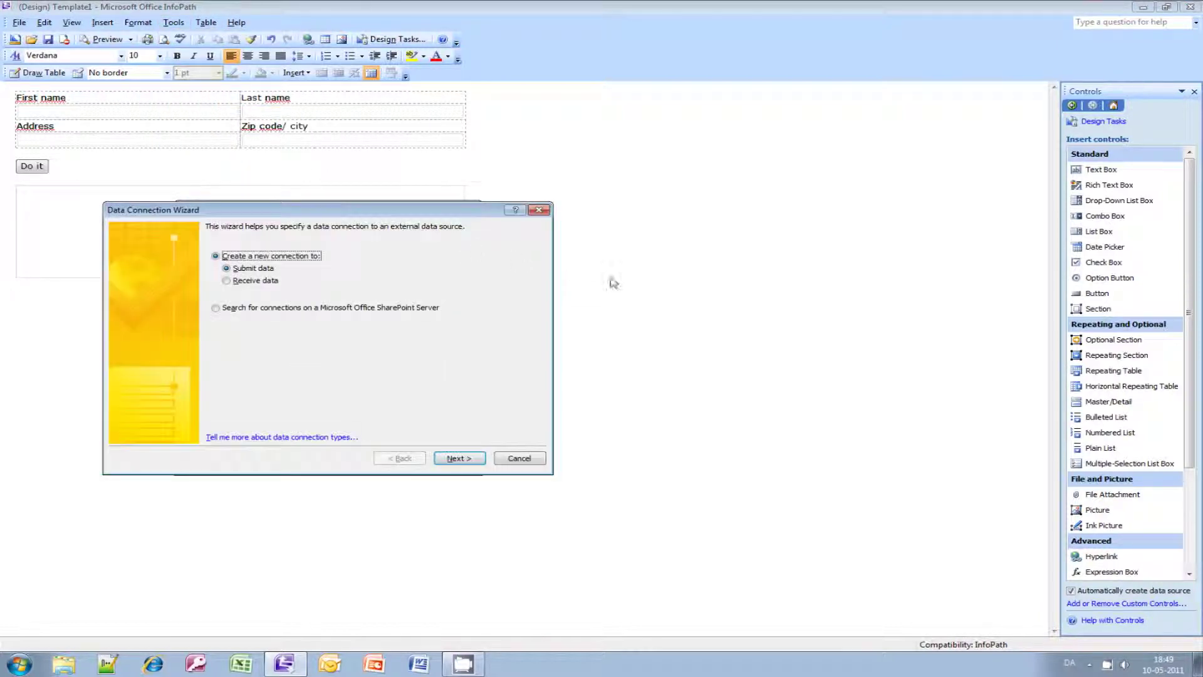
{"action": "left_click", "coordinate": [264, 282]}
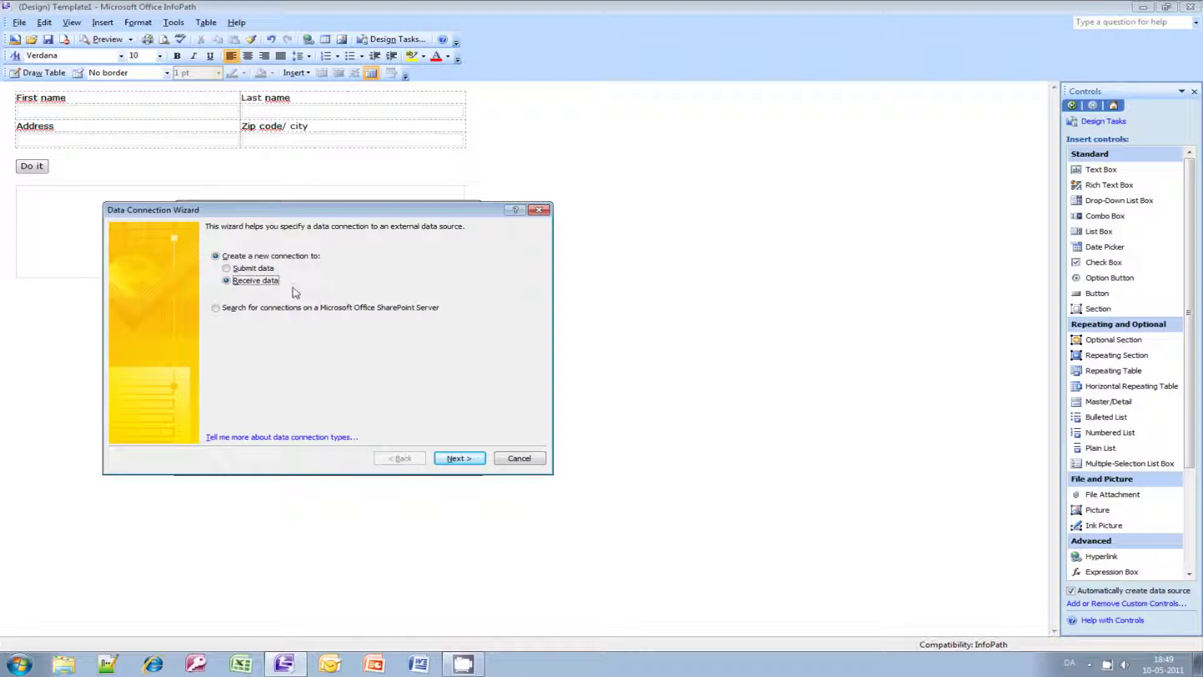
{"action": "left_click", "coordinate": [461, 458]}
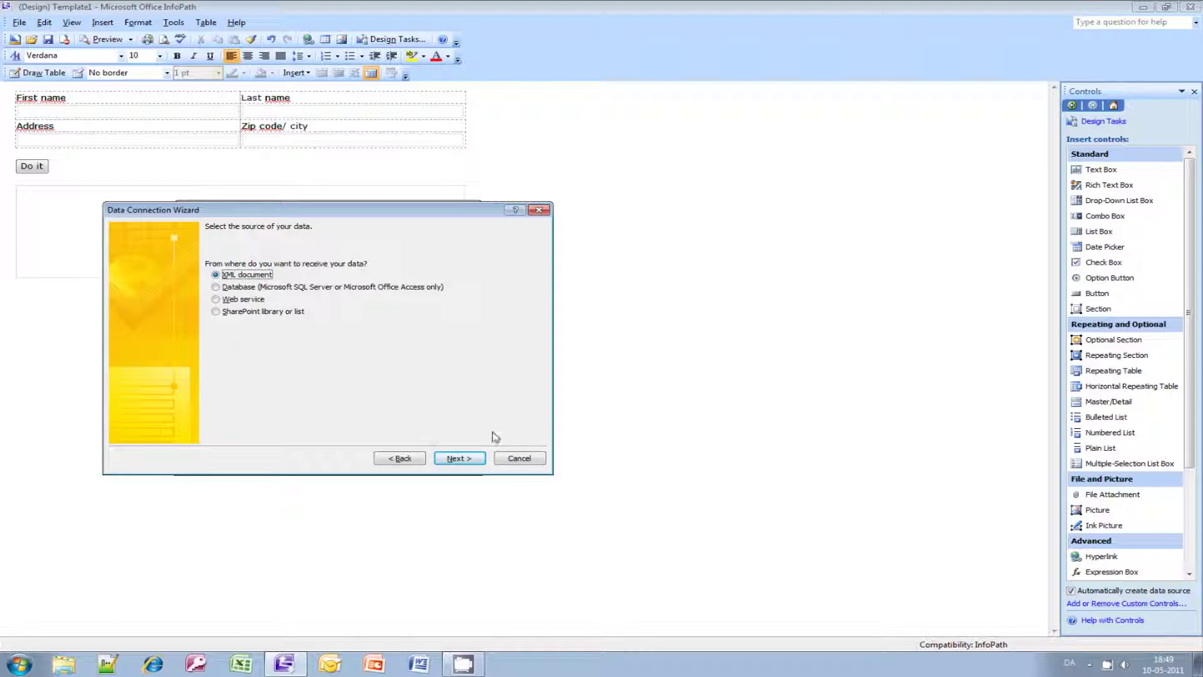
{"action": "left_click", "coordinate": [474, 464]}
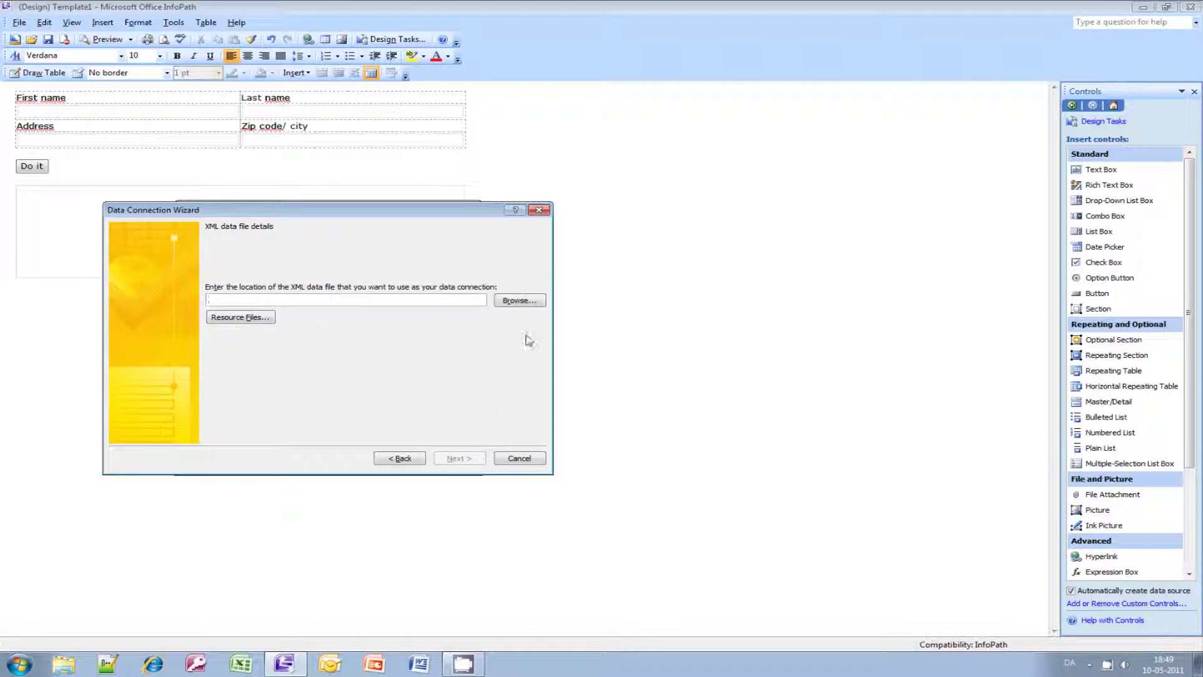
{"action": "left_click", "coordinate": [520, 300]}
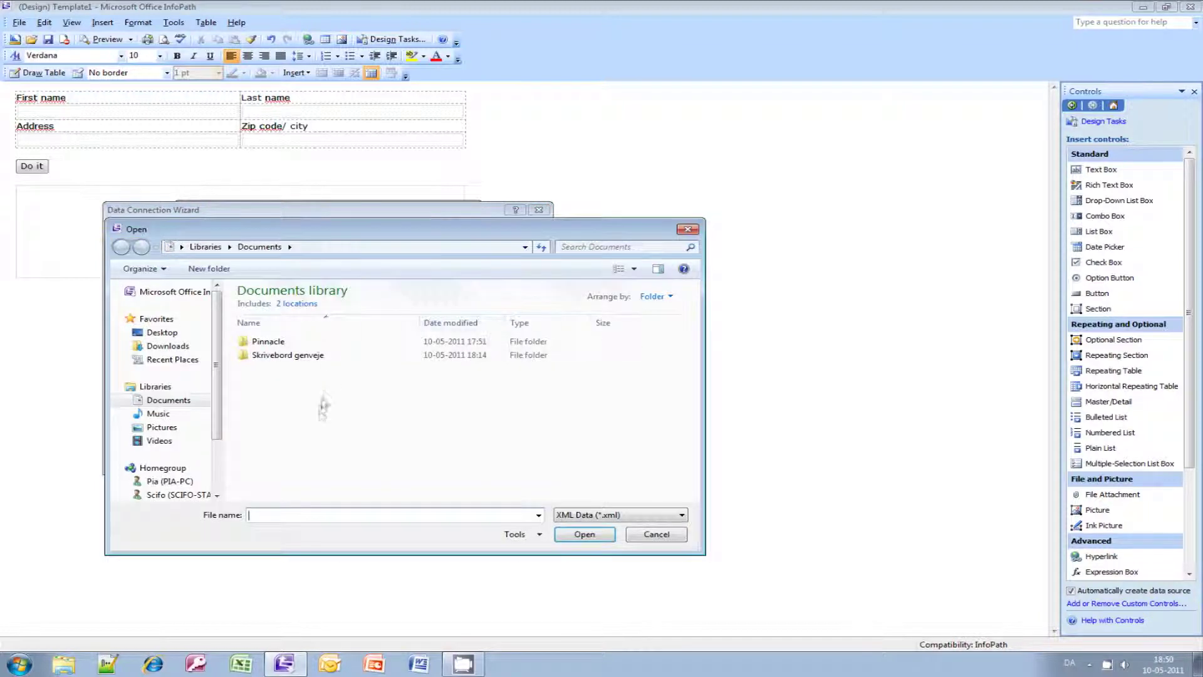
Step: Pick linebreak.xml from the Desktop as the connection's source file and continue
{"action": "left_click", "coordinate": [163, 333]}
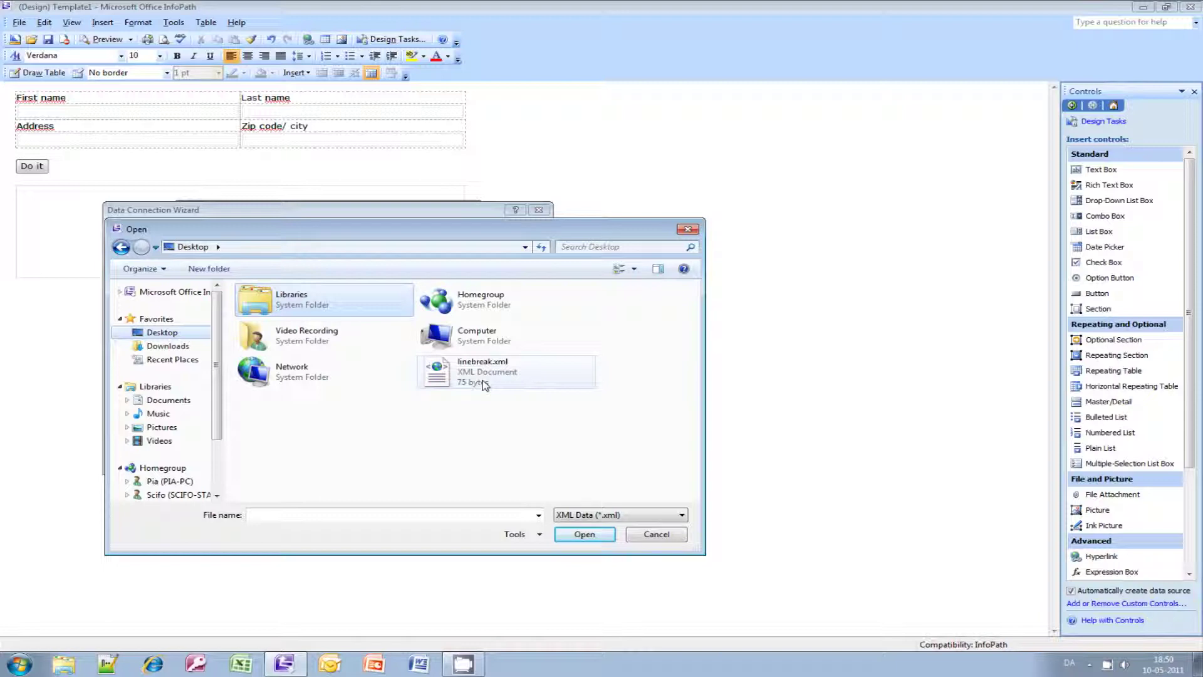
{"action": "left_click", "coordinate": [484, 383]}
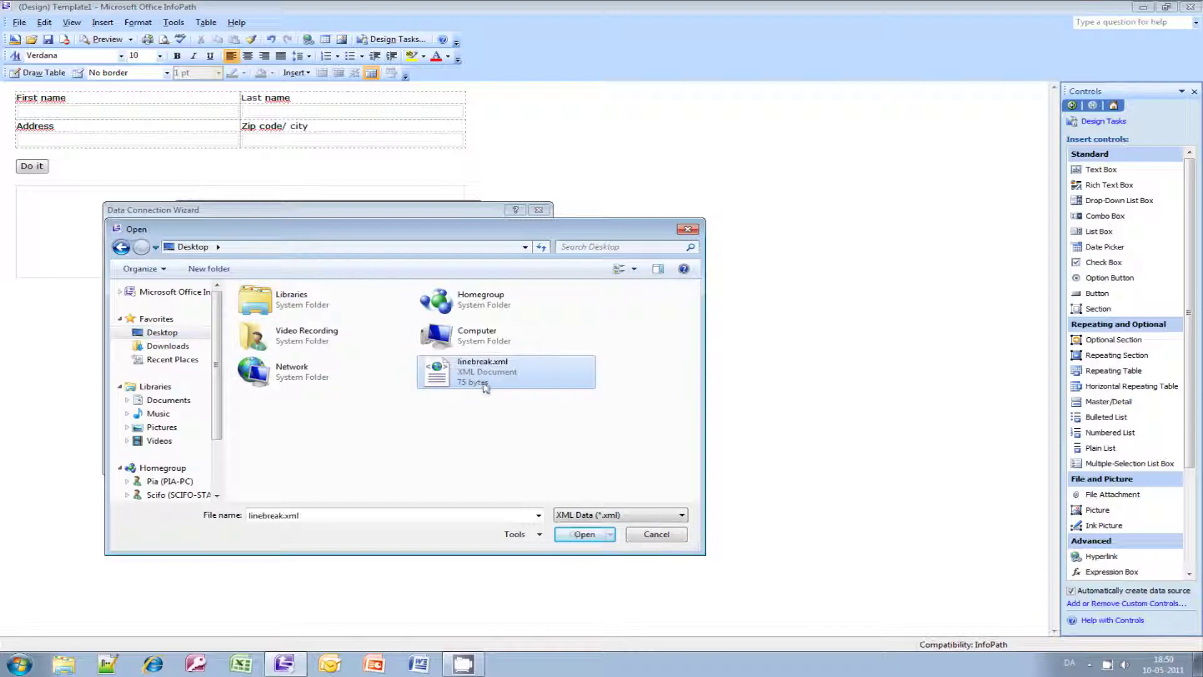
{"action": "left_click", "coordinate": [579, 535]}
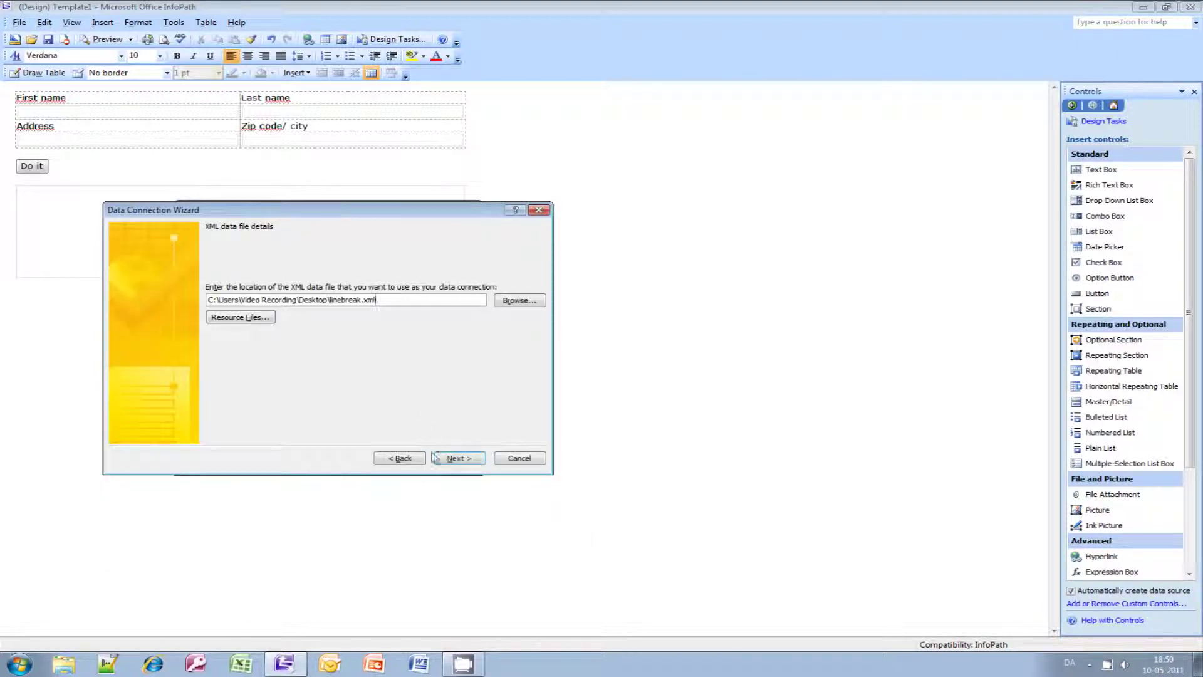
{"action": "left_click", "coordinate": [455, 460]}
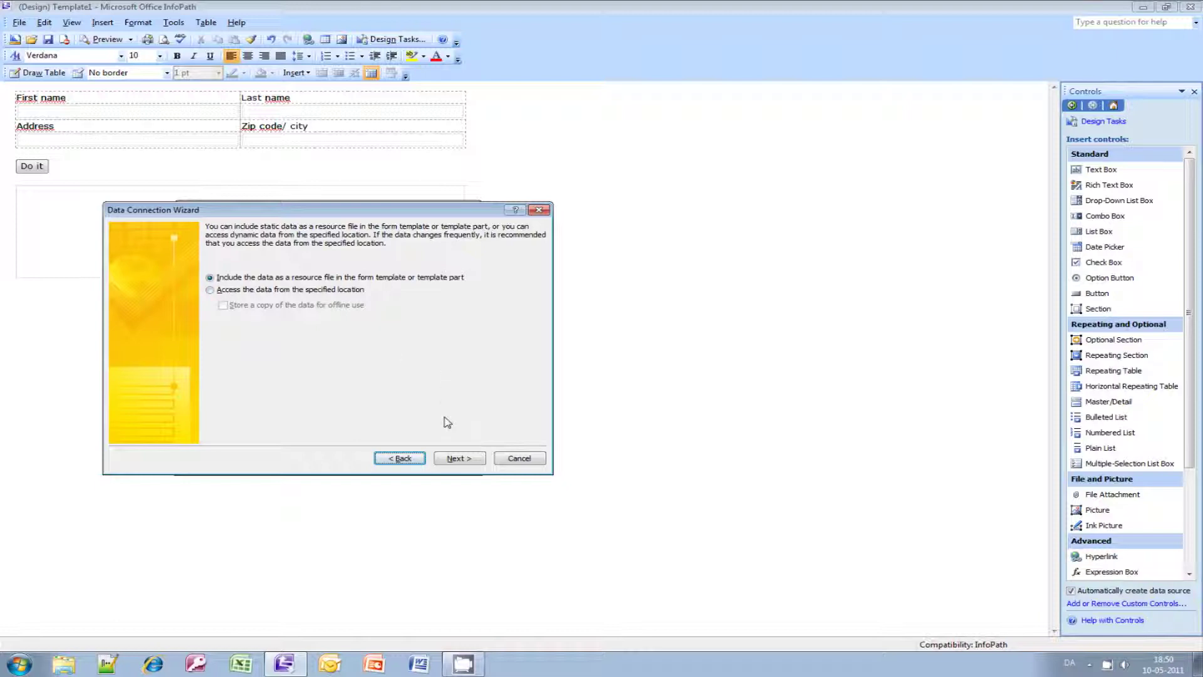
Step: Keep the data as a resource file, keep the name linebreak, and finish the connection
{"action": "left_click", "coordinate": [458, 458]}
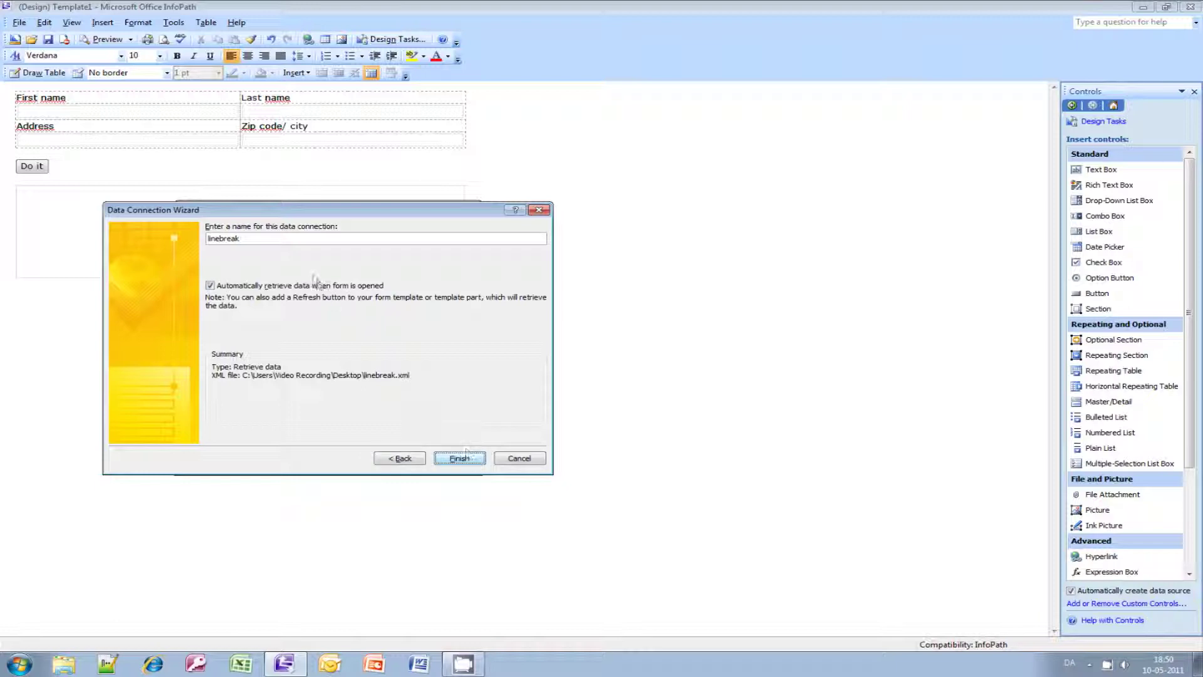
{"action": "double_click", "coordinate": [268, 241]}
{"action": "left_click", "coordinate": [271, 242]}
{"action": "left_click", "coordinate": [469, 462]}
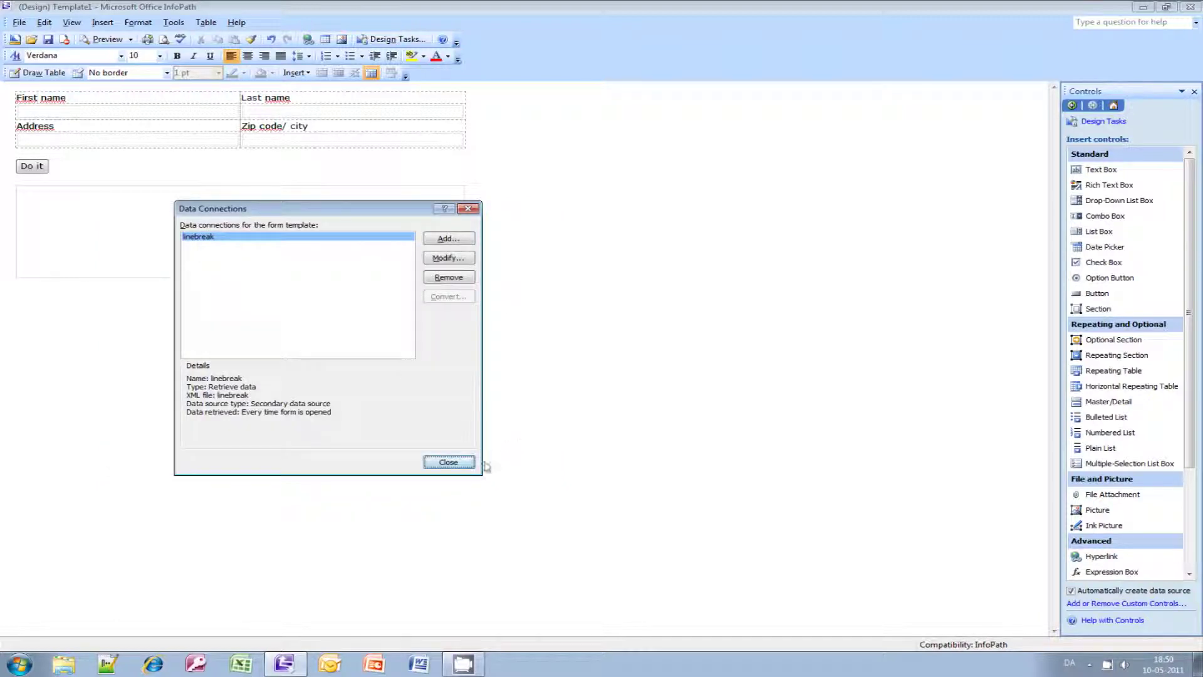
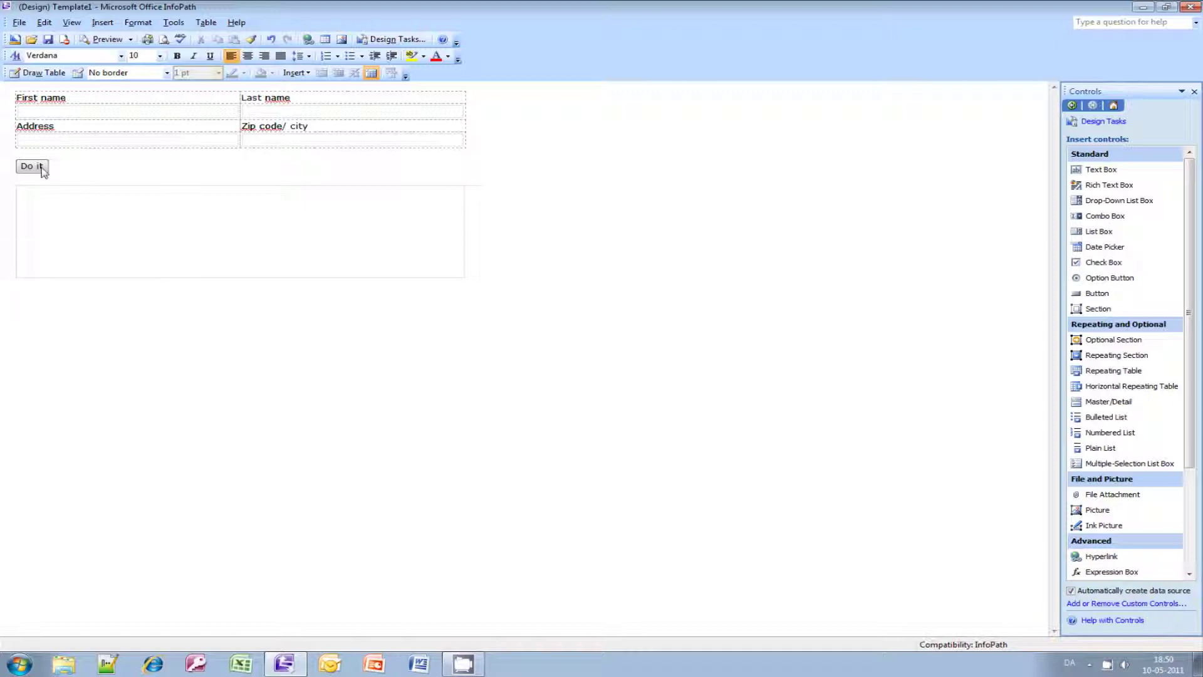
Step: Add a new rule named 'Create label' to the Do it button's rules
{"action": "double_click", "coordinate": [43, 171]}
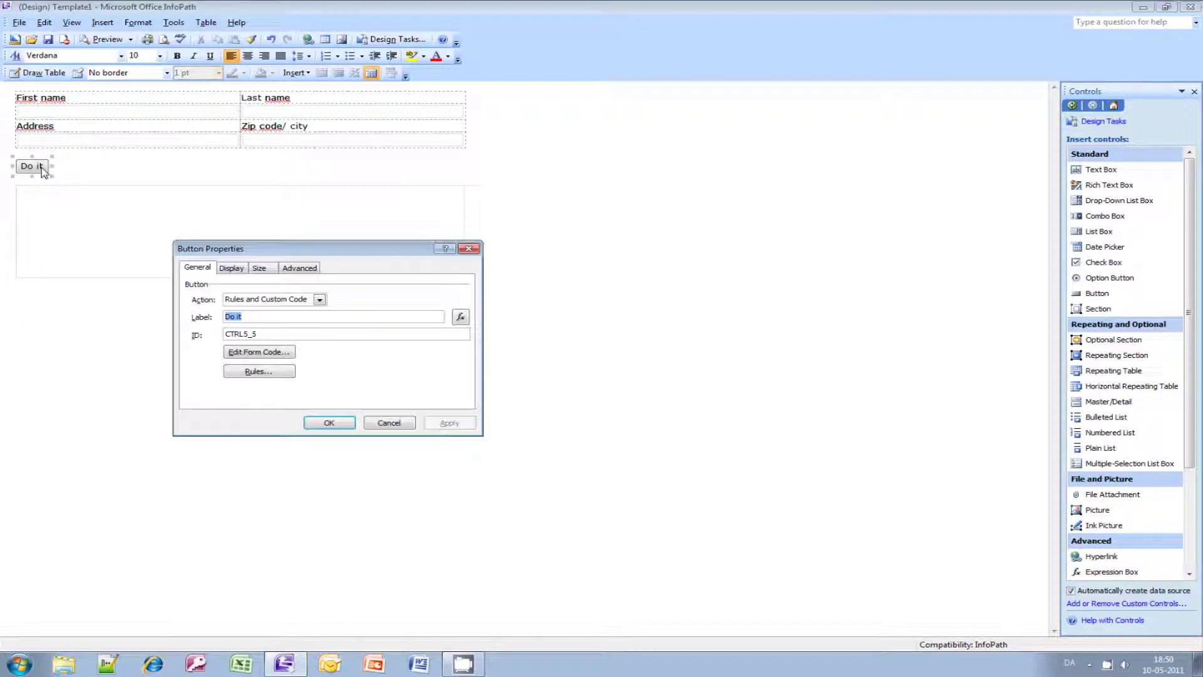
{"action": "left_click", "coordinate": [258, 372]}
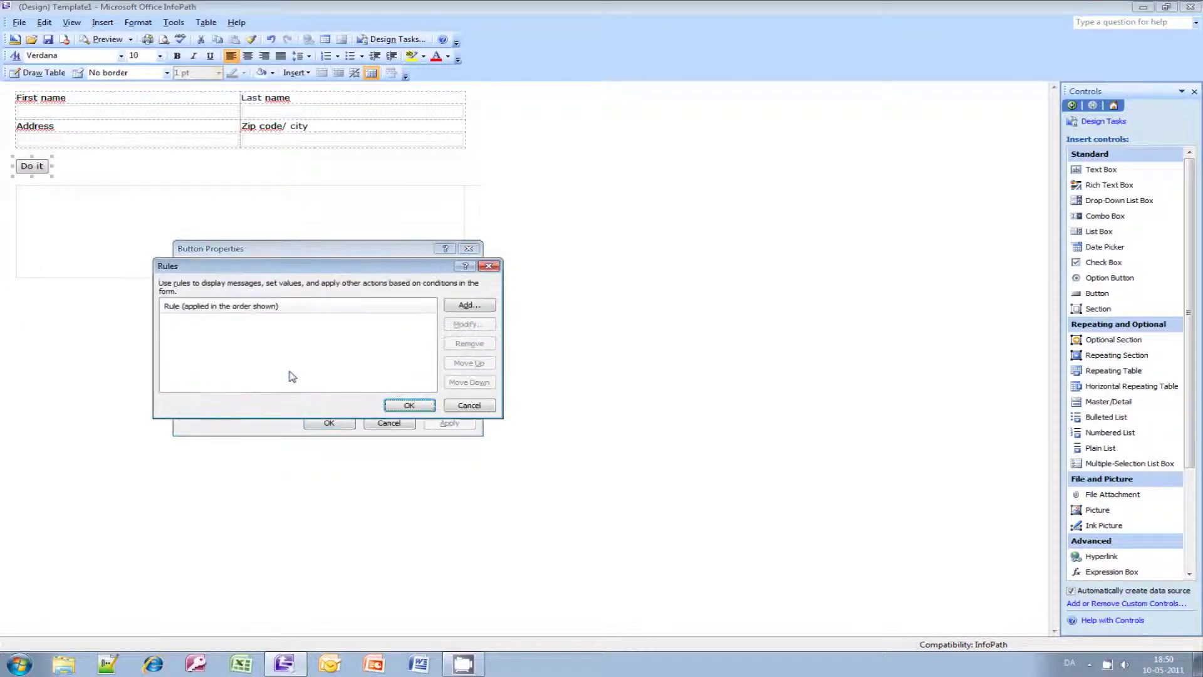
{"action": "left_click", "coordinate": [478, 307]}
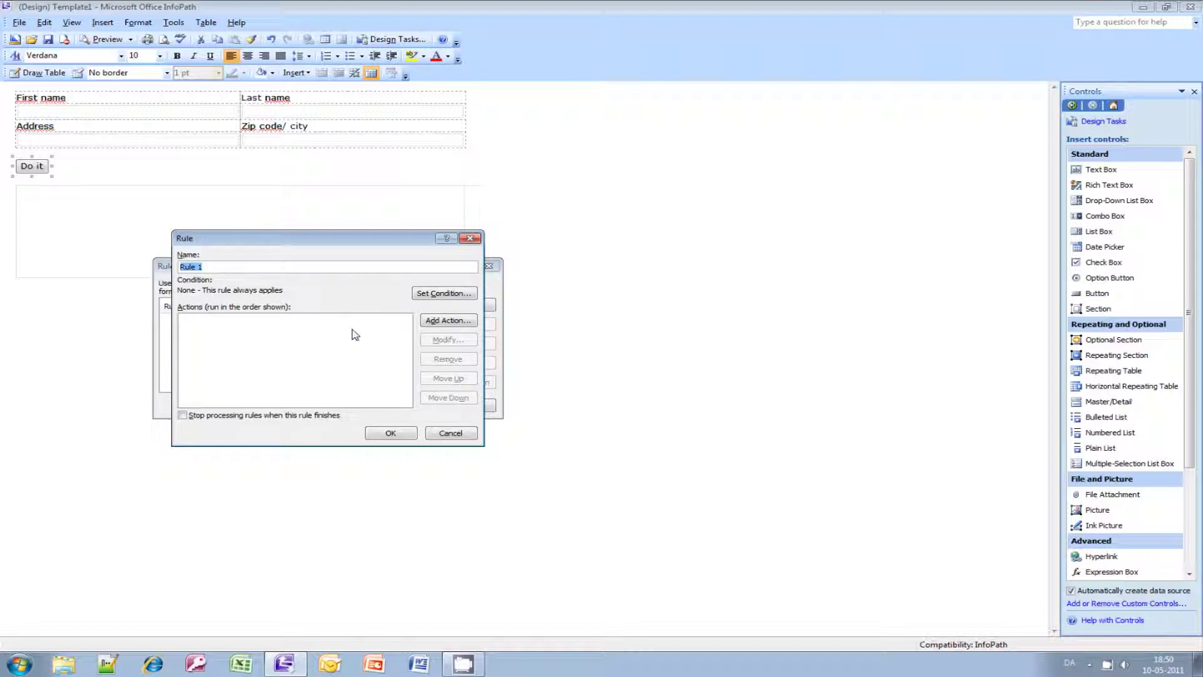
{"action": "type", "text": "Cr"}
Step: Add a Set a field's value action targeting txtLabel, with the value's formula editor up
{"action": "left_click", "coordinate": [445, 322]}
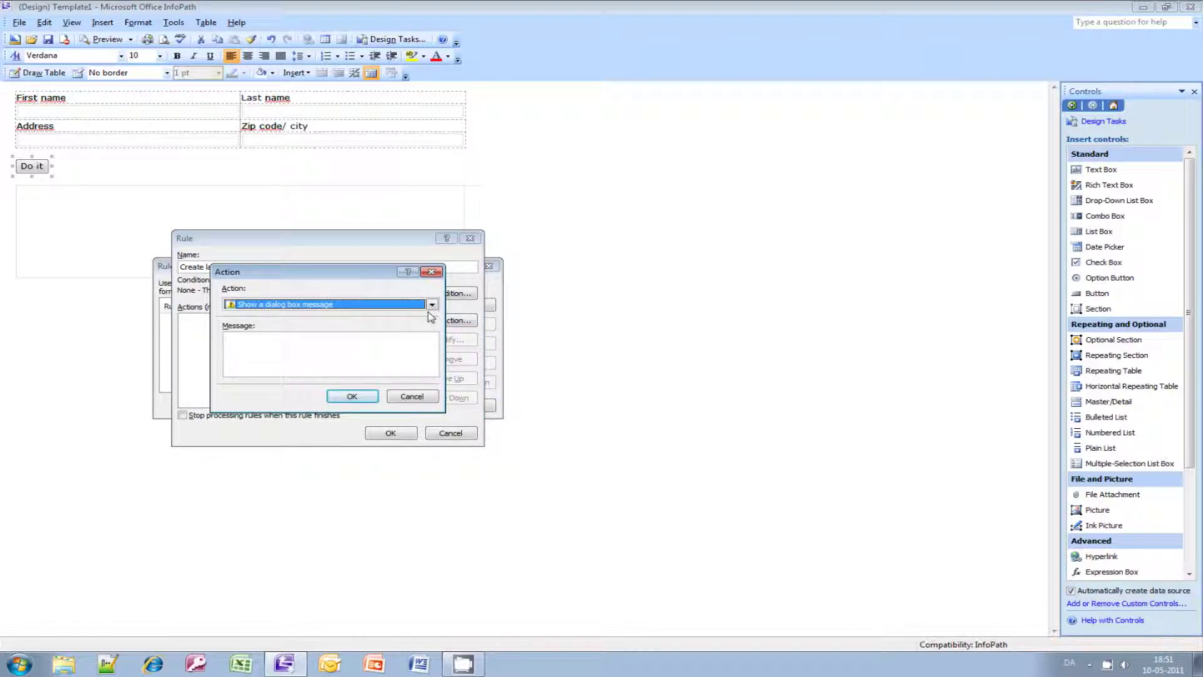
{"action": "left_click", "coordinate": [432, 305]}
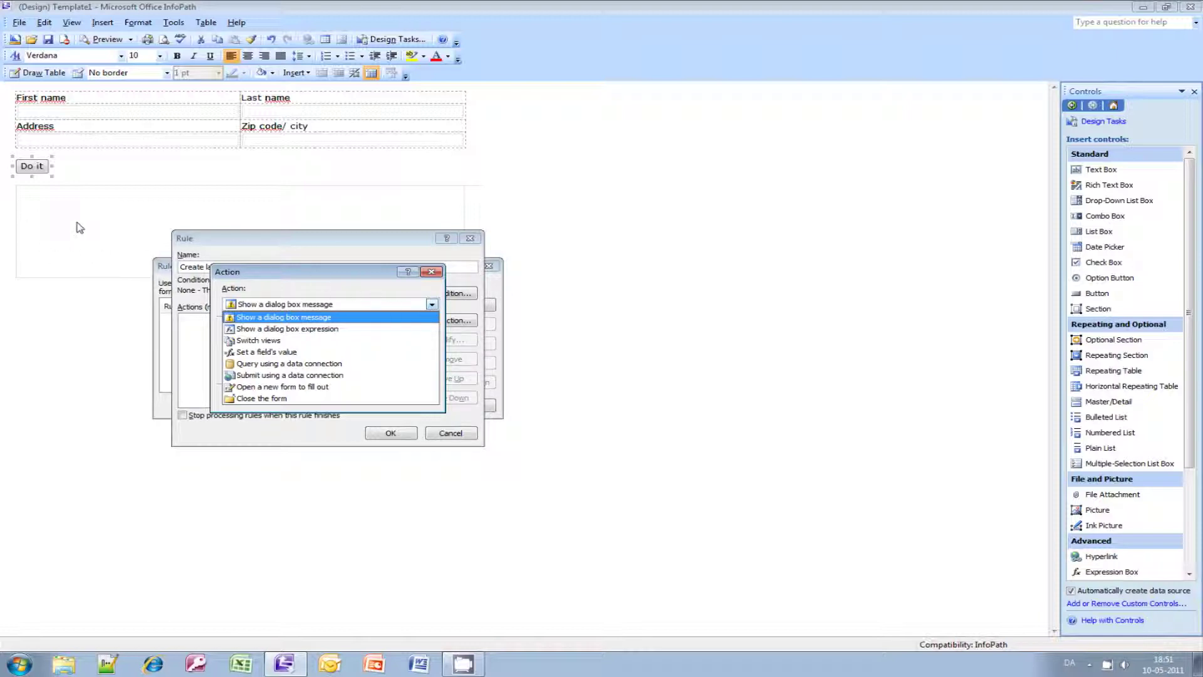
{"action": "left_click", "coordinate": [301, 359]}
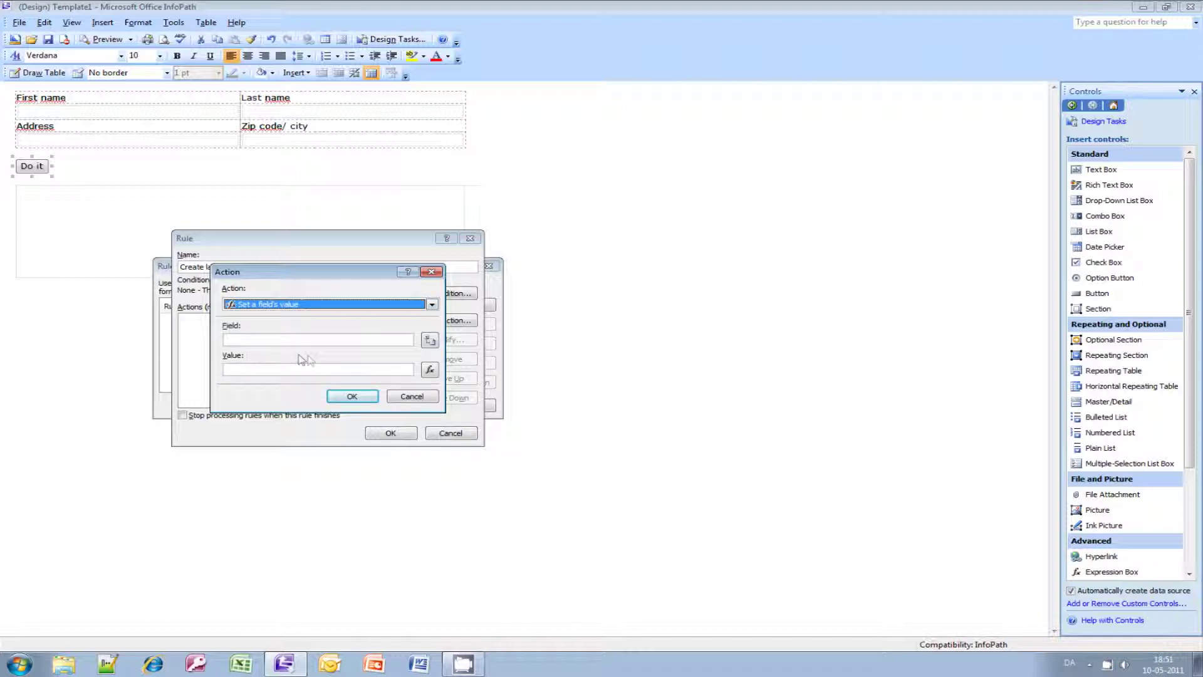
{"action": "left_click", "coordinate": [429, 340]}
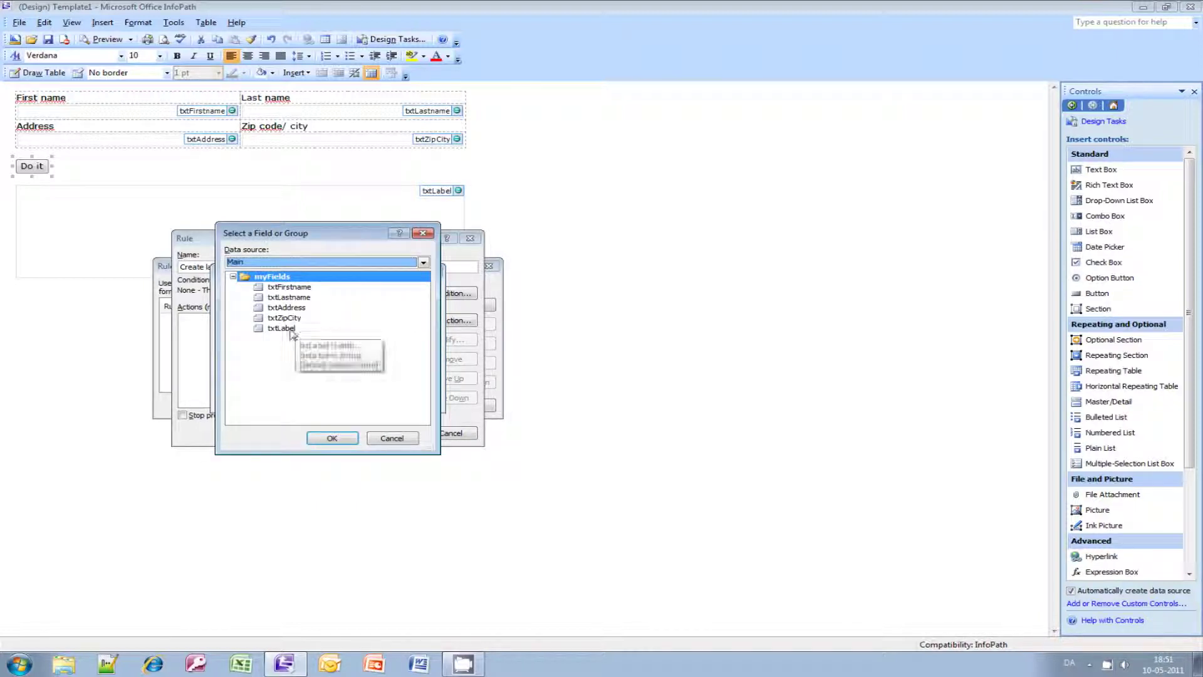
{"action": "double_click", "coordinate": [290, 329]}
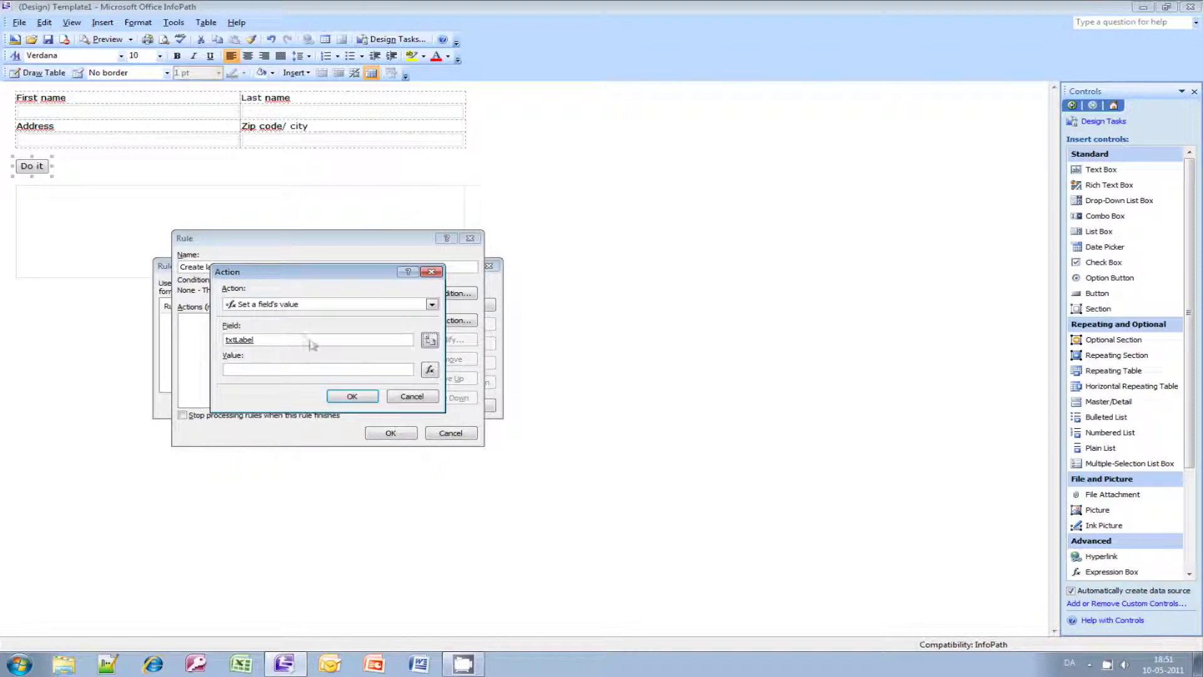
{"action": "left_click", "coordinate": [430, 370]}
{"action": "left_click_drag", "start_coordinate": [338, 279], "coordinate": [383, 293]}
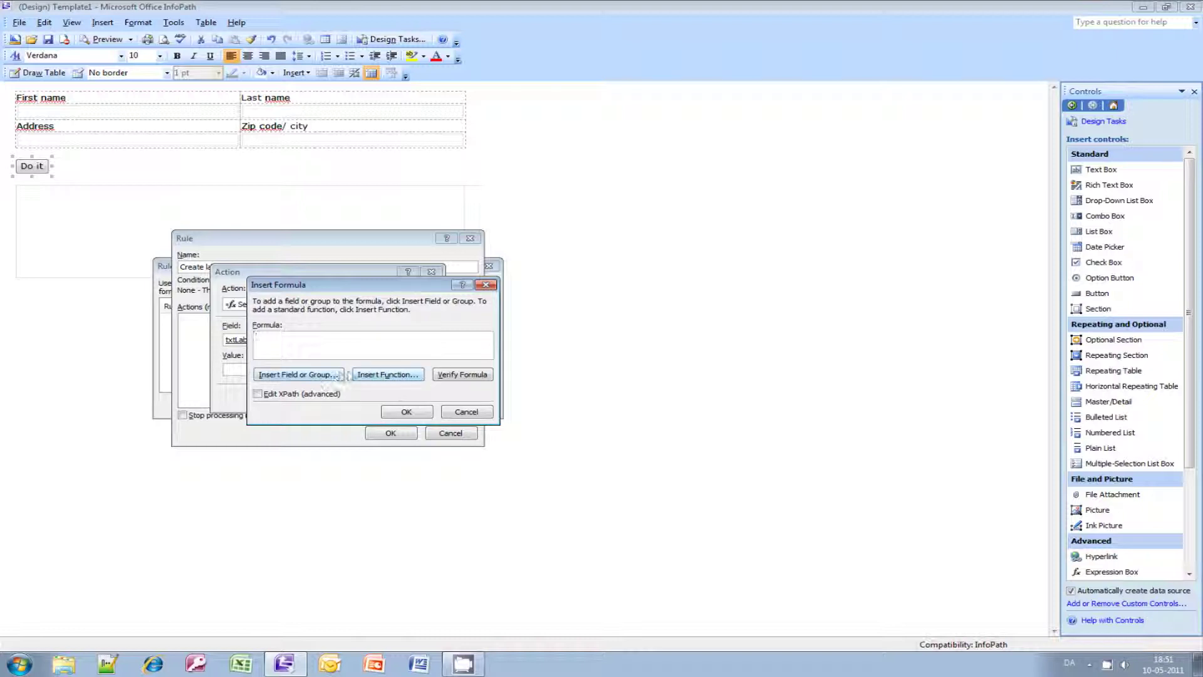
Step: Insert concat with first argument "Thank you for entering the following information: "
{"action": "left_click", "coordinate": [364, 374]}
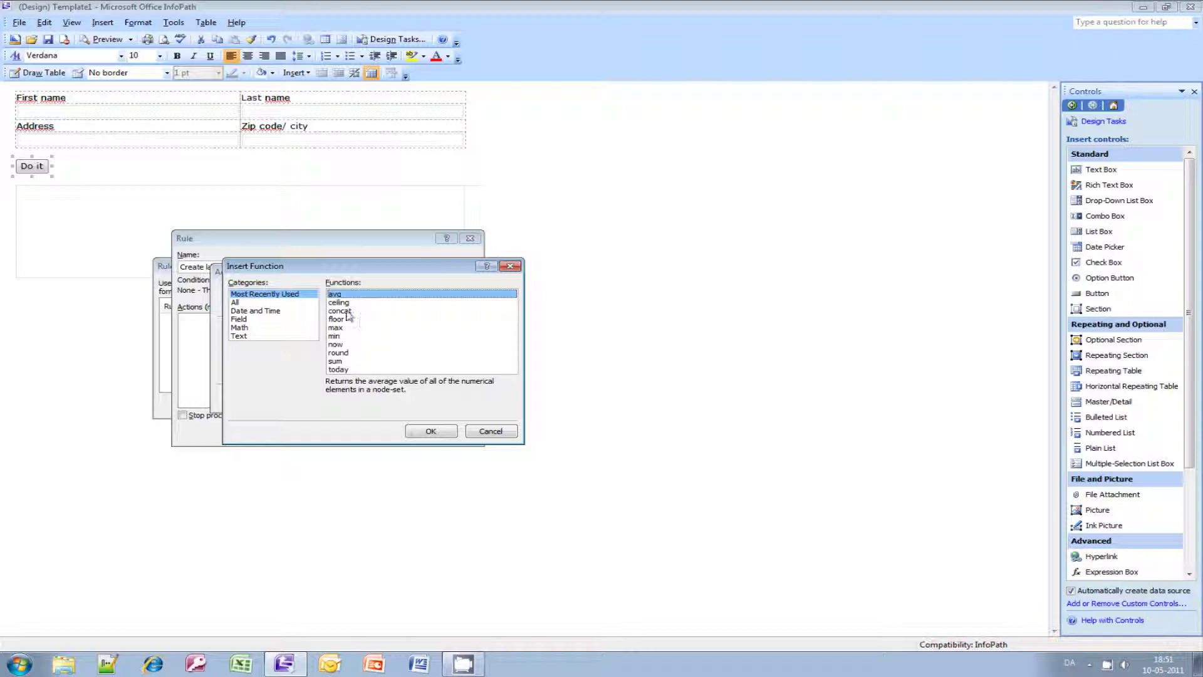
{"action": "left_click_drag", "start_coordinate": [350, 268], "coordinate": [521, 294]}
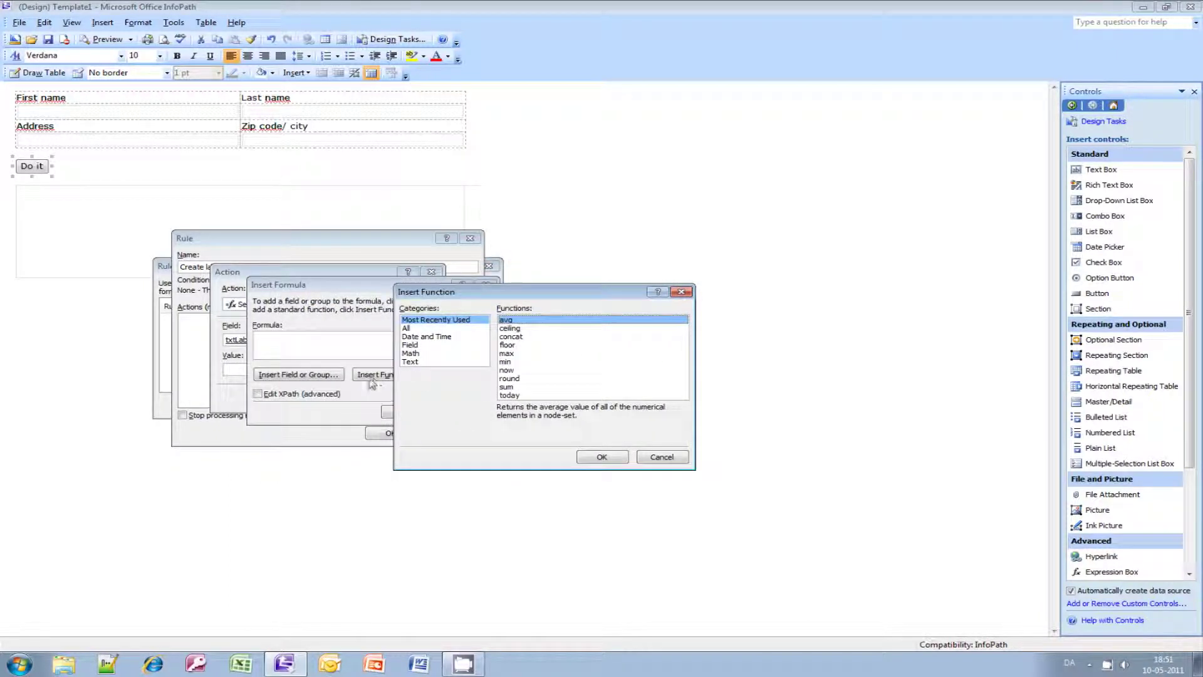
{"action": "double_click", "coordinate": [510, 336]}
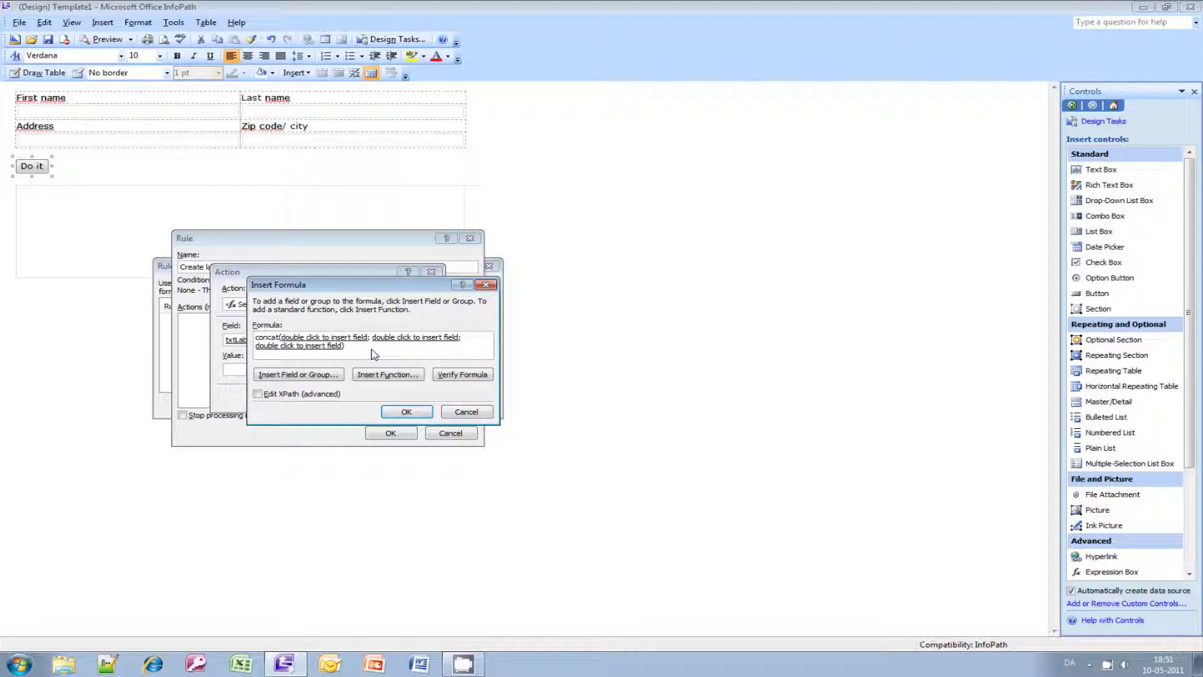
{"action": "type", "text": "\"Thank you for "}
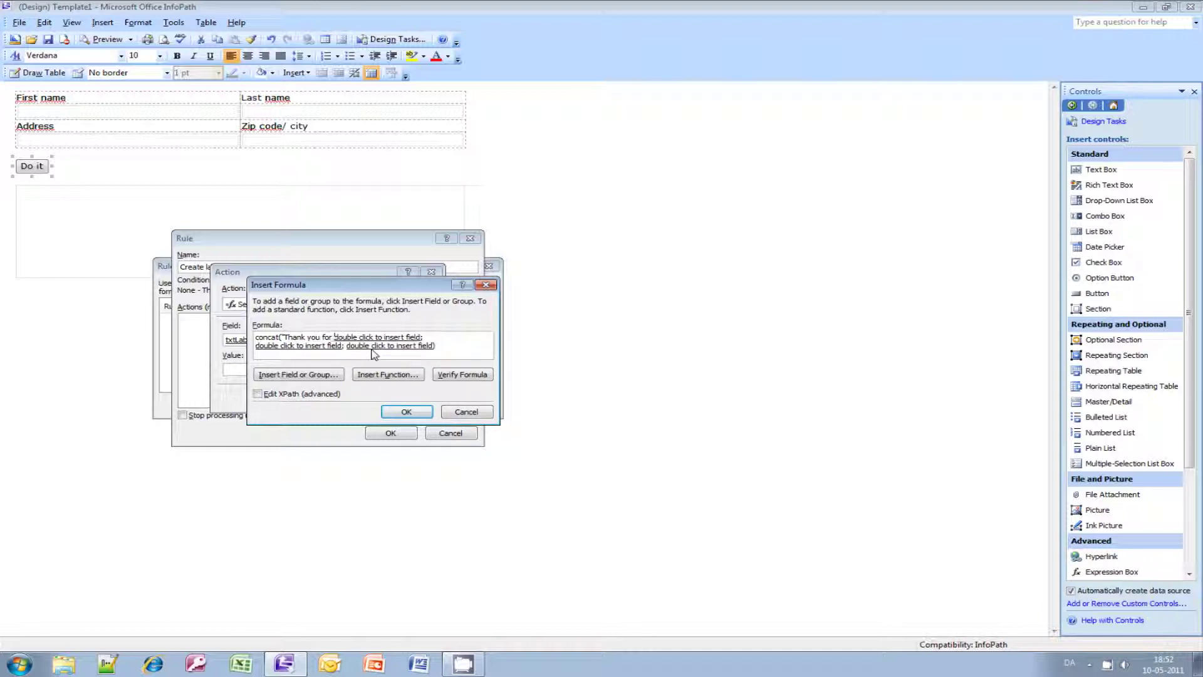
{"action": "type", "text": "entering the f"}
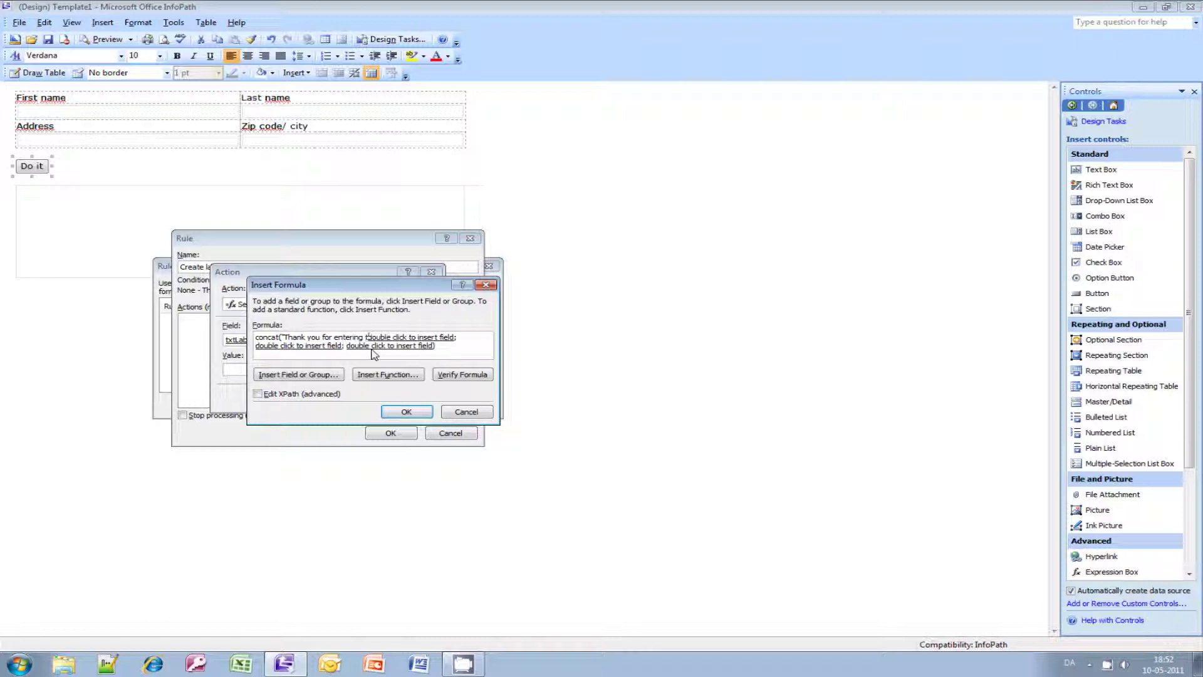
{"action": "type", "text": "ollowing "}
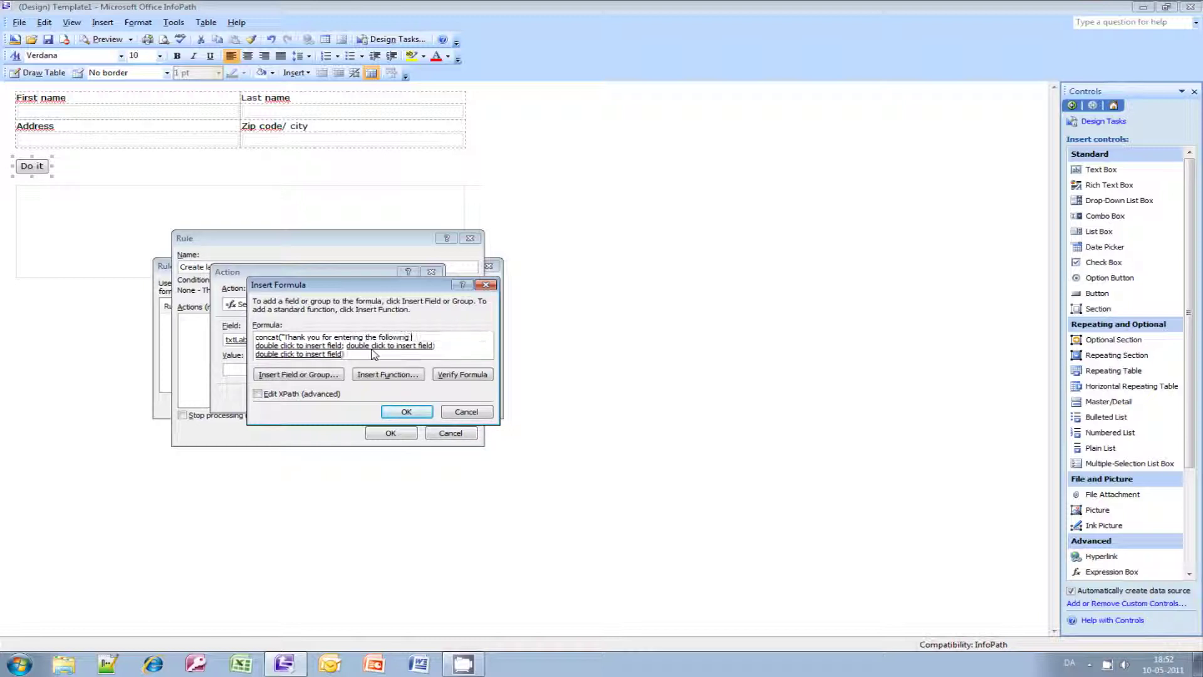
{"action": "type", "text": "information: \";"}
{"action": "double_click", "coordinate": [298, 346]}
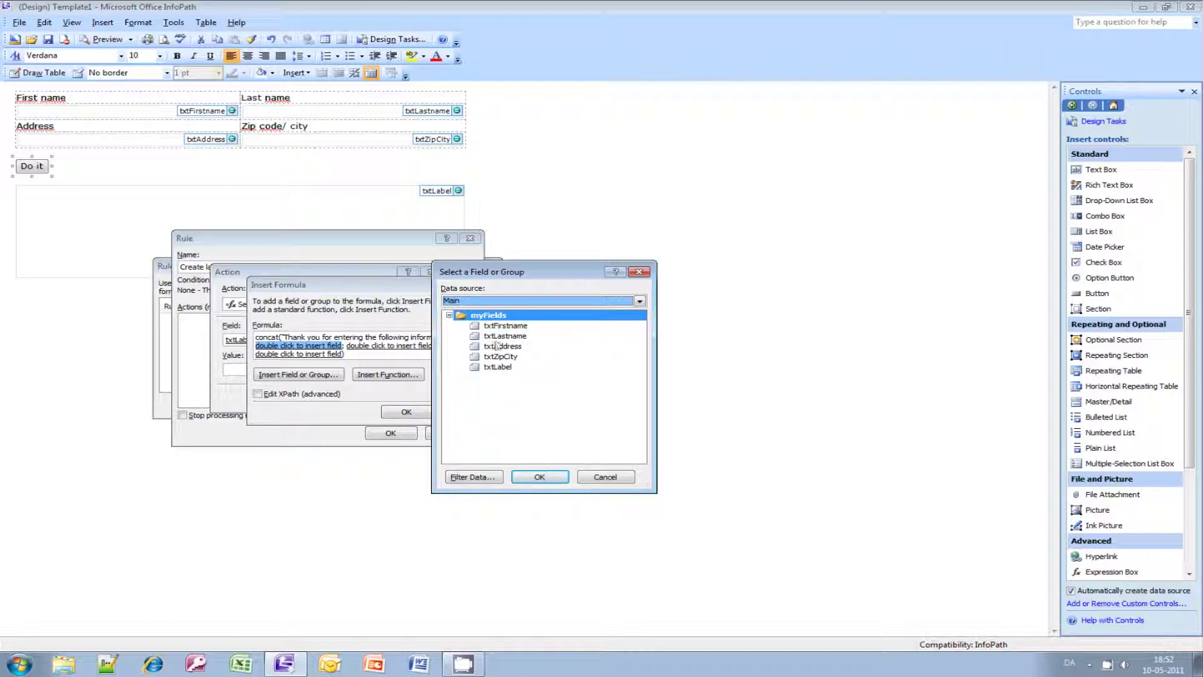
{"action": "left_click", "coordinate": [487, 300]}
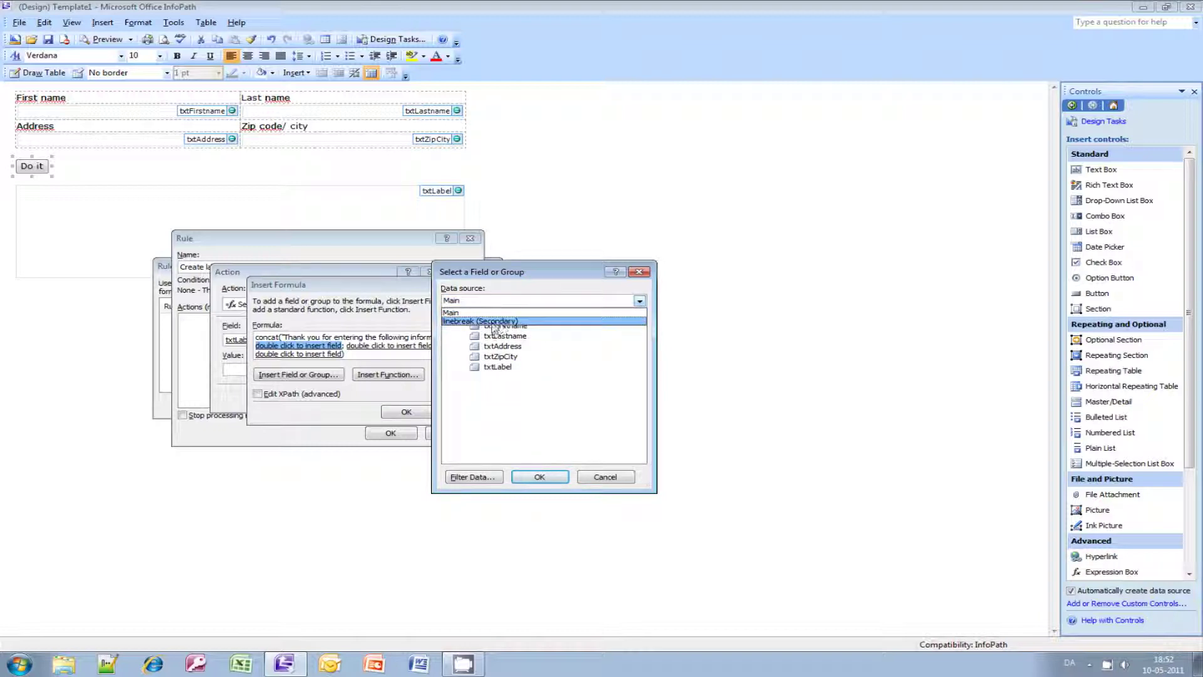
{"action": "left_click", "coordinate": [466, 323]}
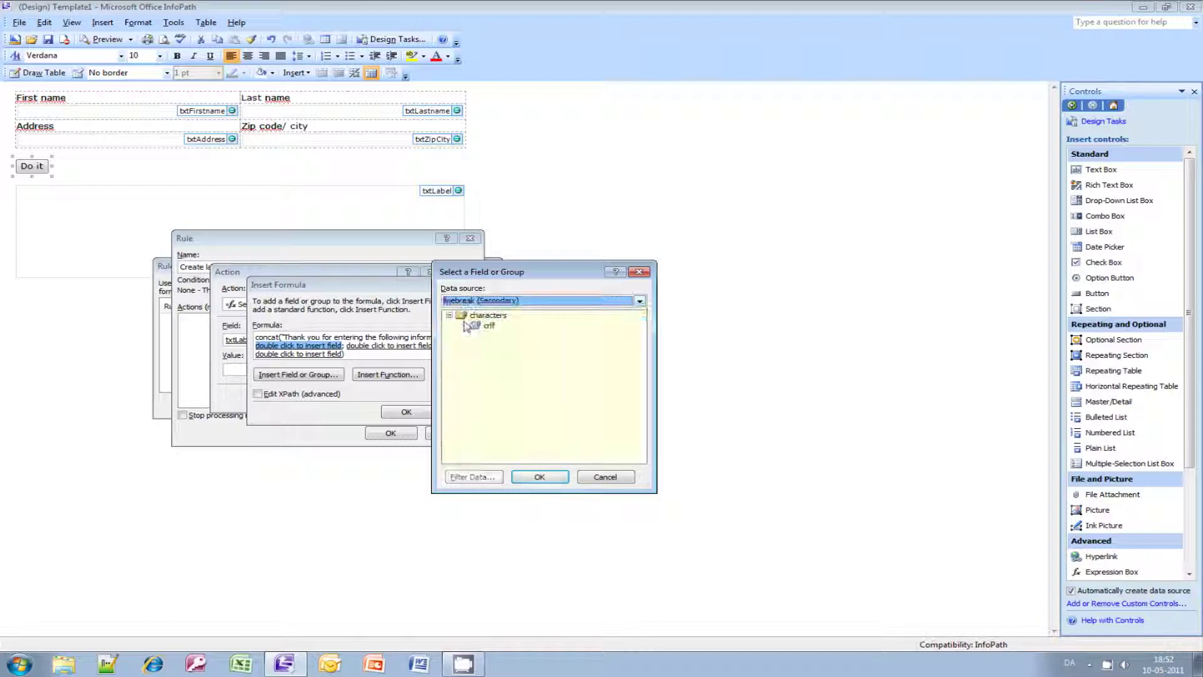
{"action": "left_click", "coordinate": [490, 327]}
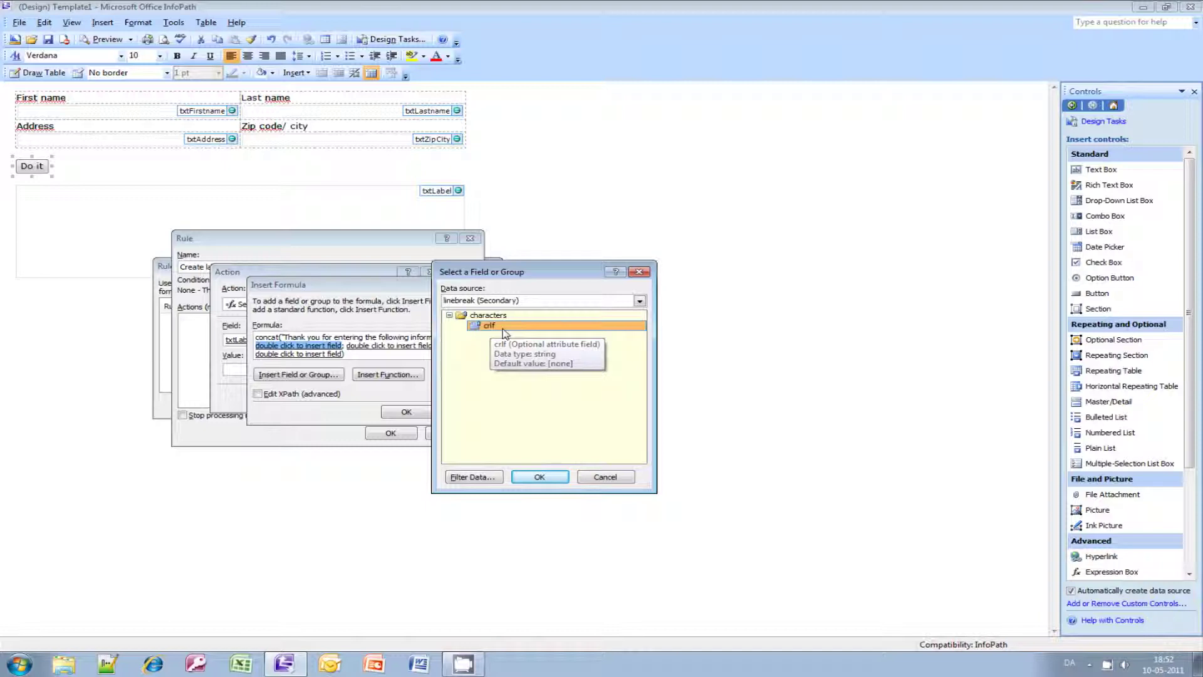
{"action": "left_click", "coordinate": [540, 477]}
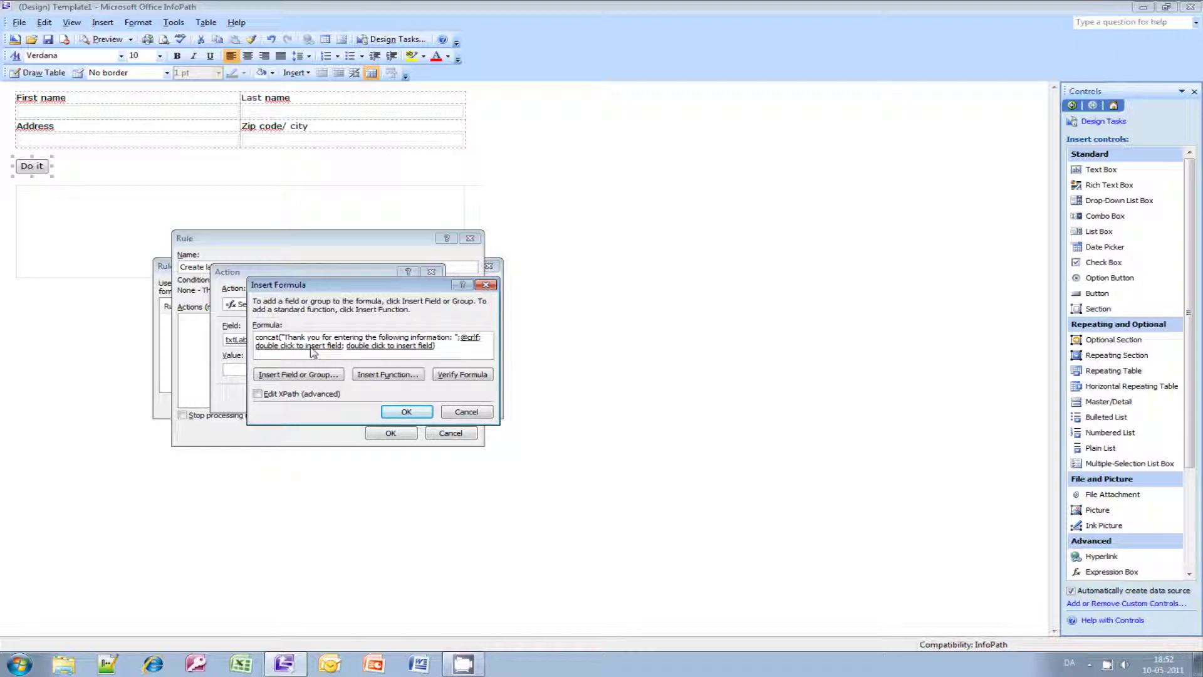
{"action": "left_click", "coordinate": [258, 348]}
{"action": "left_click", "coordinate": [363, 362]}
{"action": "type", "text": "\""}
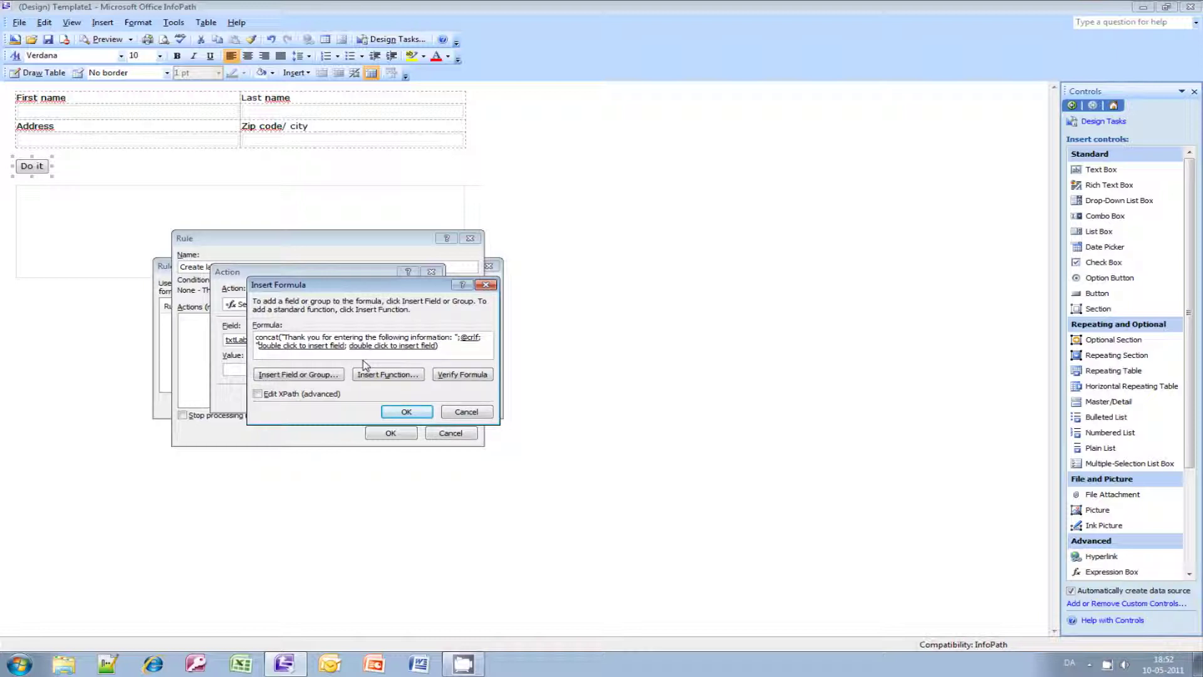
{"action": "type", "text": "First name"}
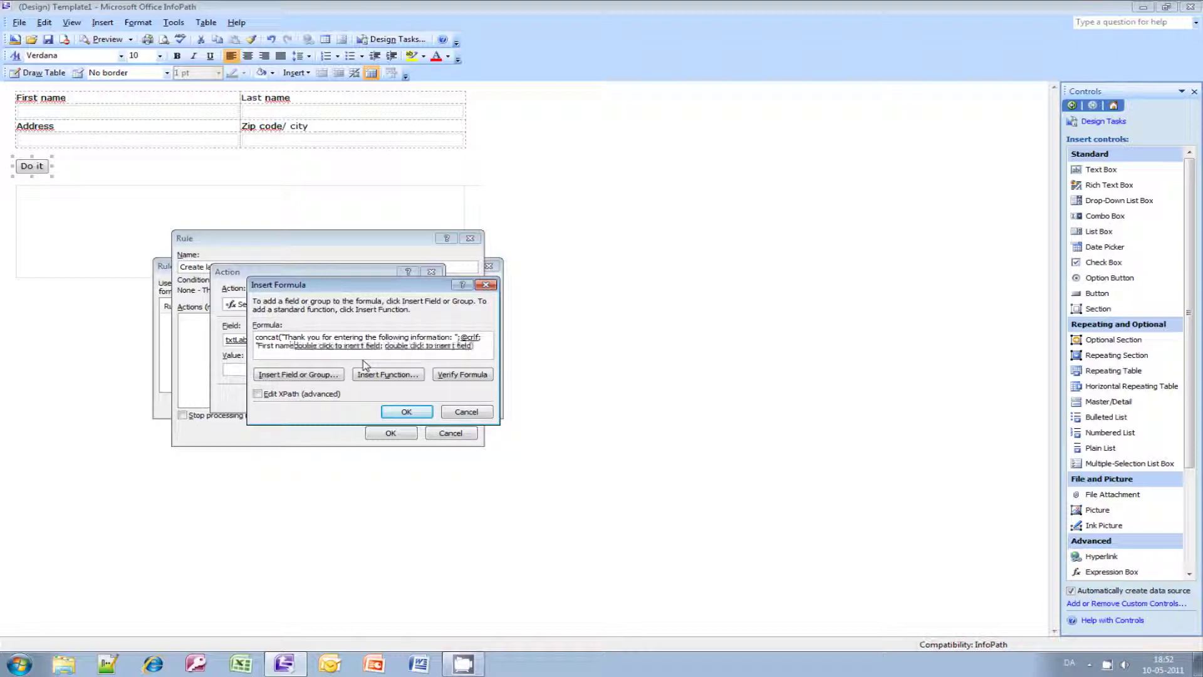
{"action": "type", "text": ": \";"}
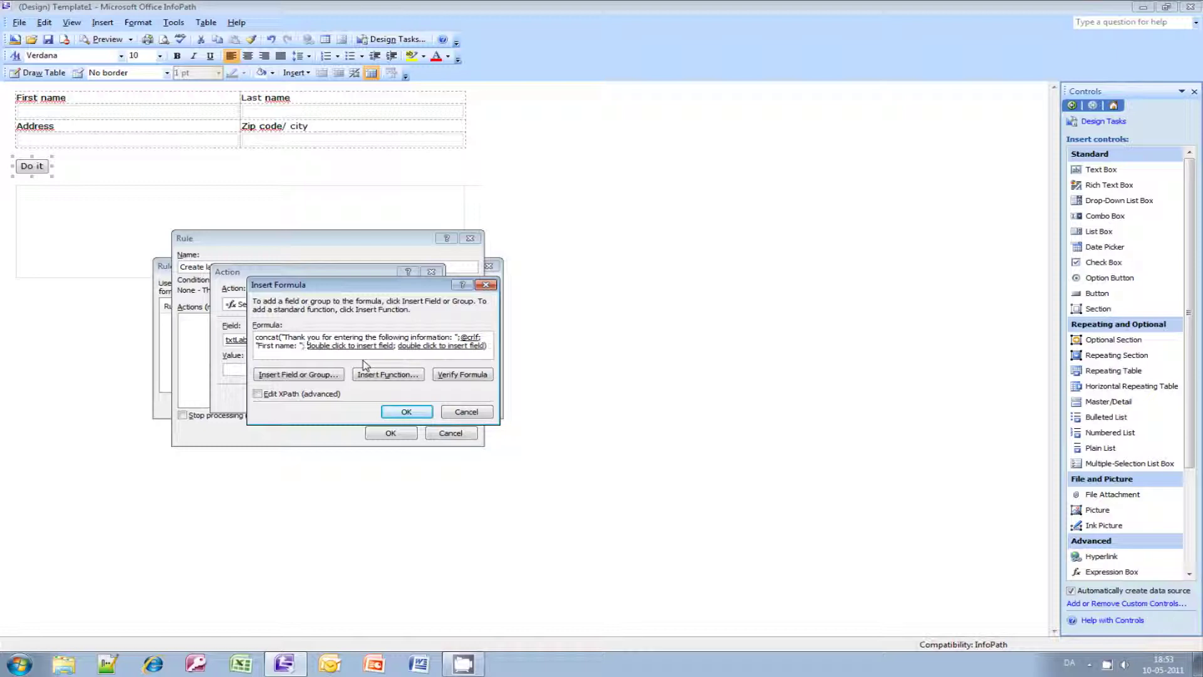
Step: Insert the txtFirstname field followed by a crlf line break into the formula
{"action": "double_click", "coordinate": [354, 345]}
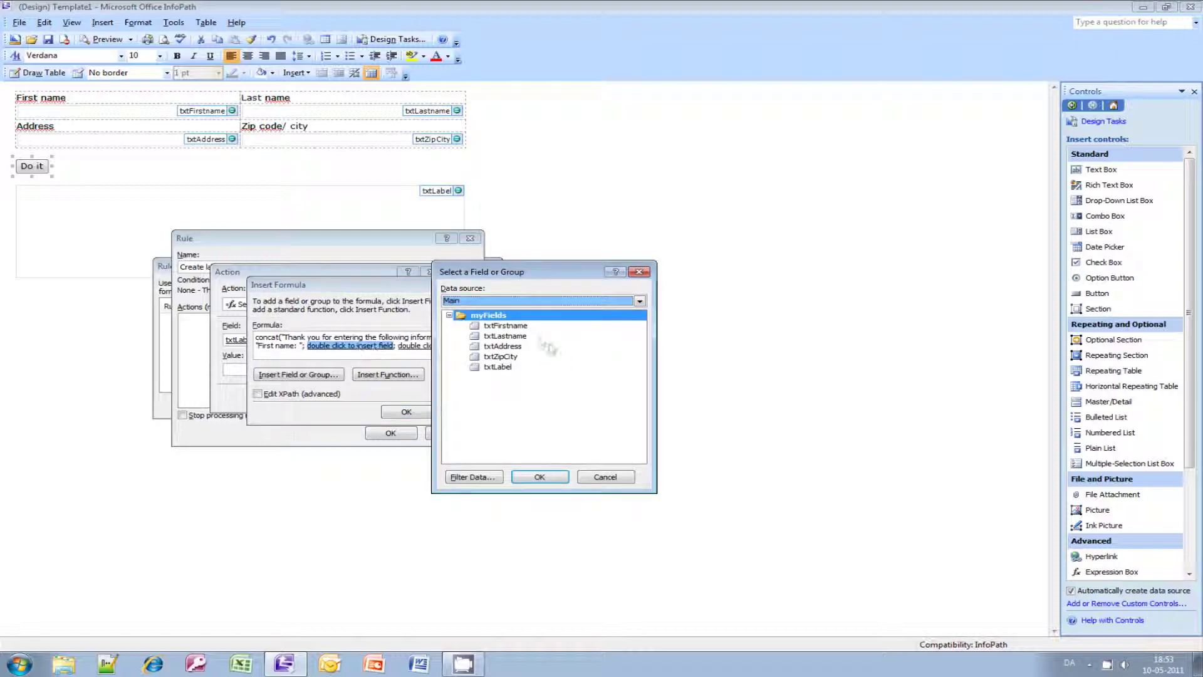
{"action": "left_click", "coordinate": [523, 327]}
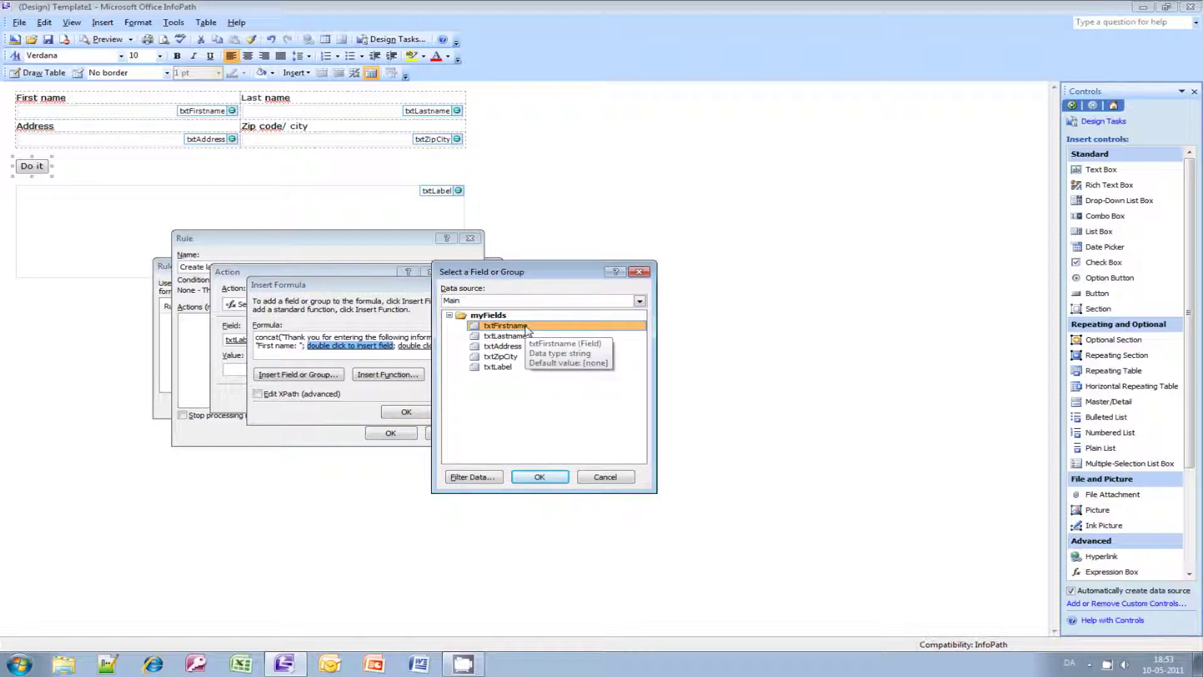
{"action": "double_click", "coordinate": [526, 327]}
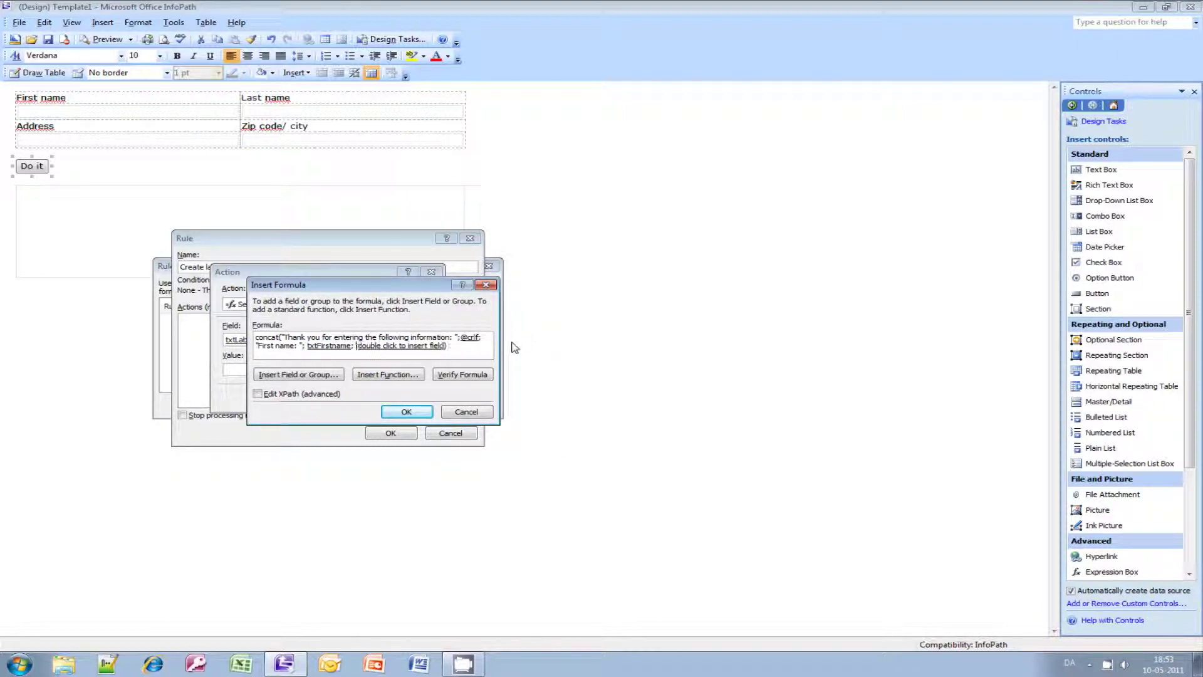
{"action": "double_click", "coordinate": [386, 346]}
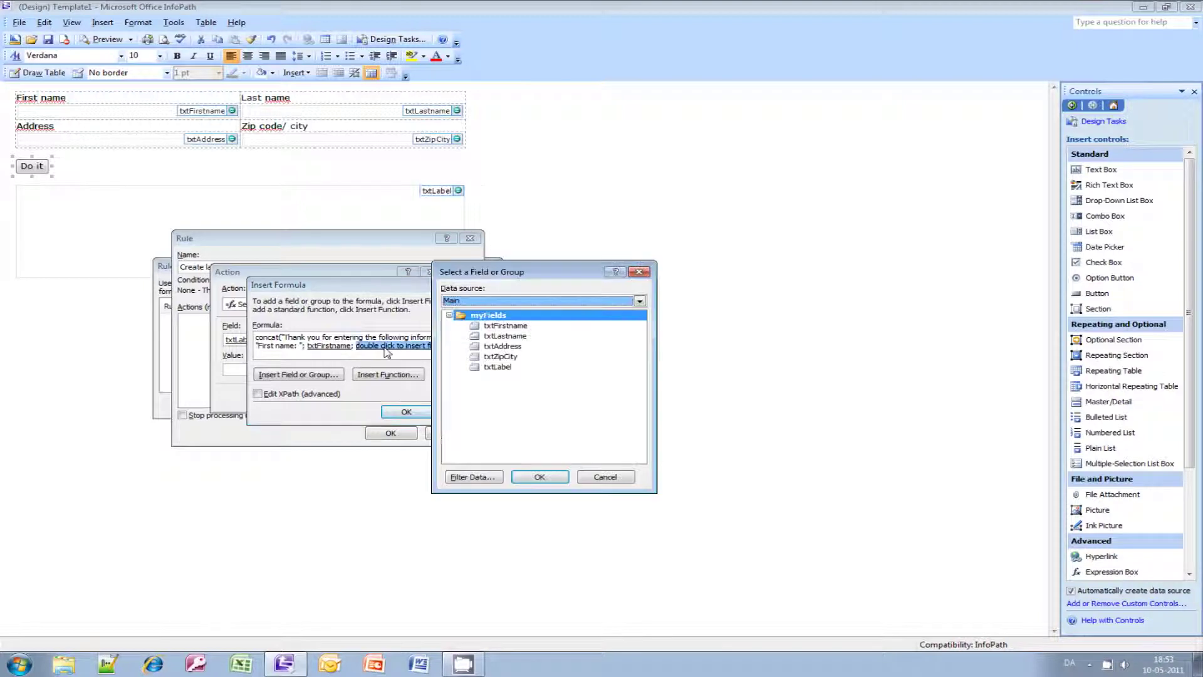
{"action": "left_click", "coordinate": [517, 301]}
{"action": "left_click", "coordinate": [514, 321]}
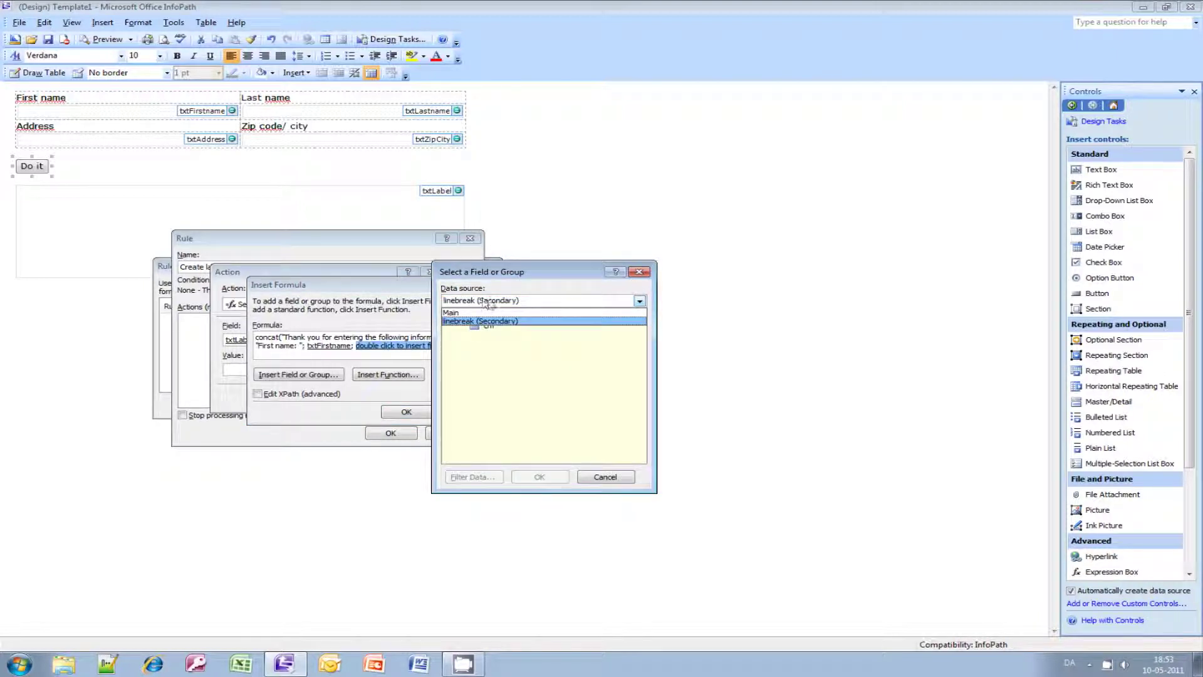
{"action": "left_click", "coordinate": [487, 321]}
{"action": "double_click", "coordinate": [489, 326]}
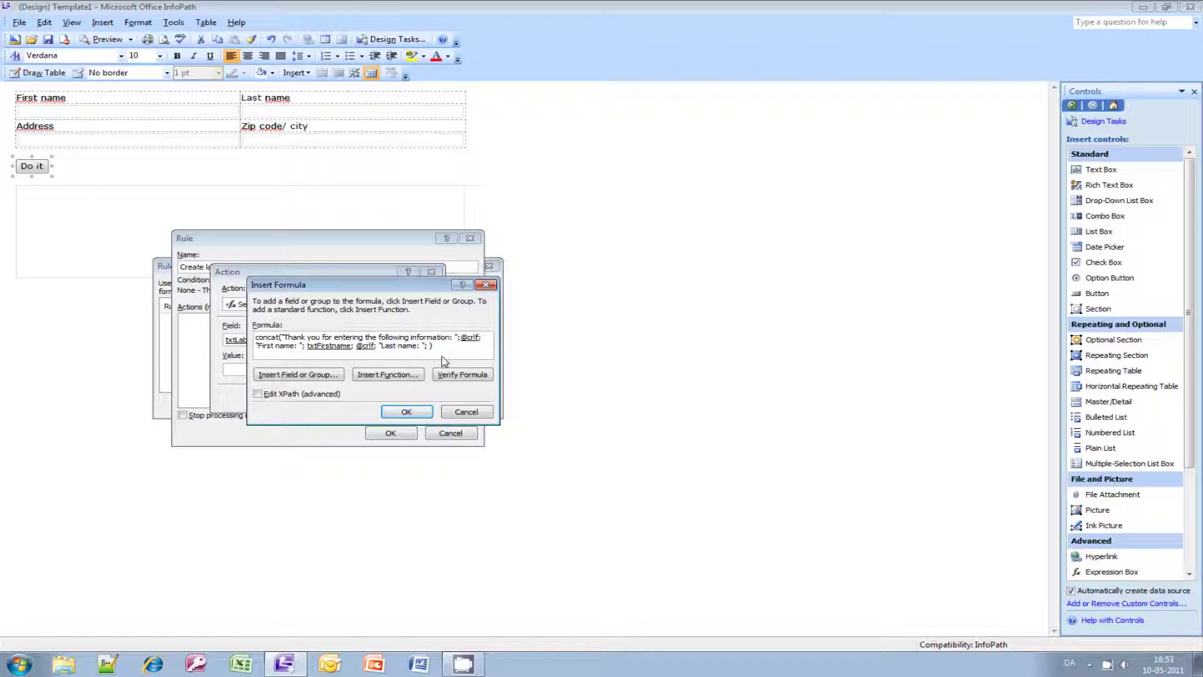
Step: Add txtLastname, another crlf line break, and the "Address: " caption
{"action": "left_click", "coordinate": [294, 374]}
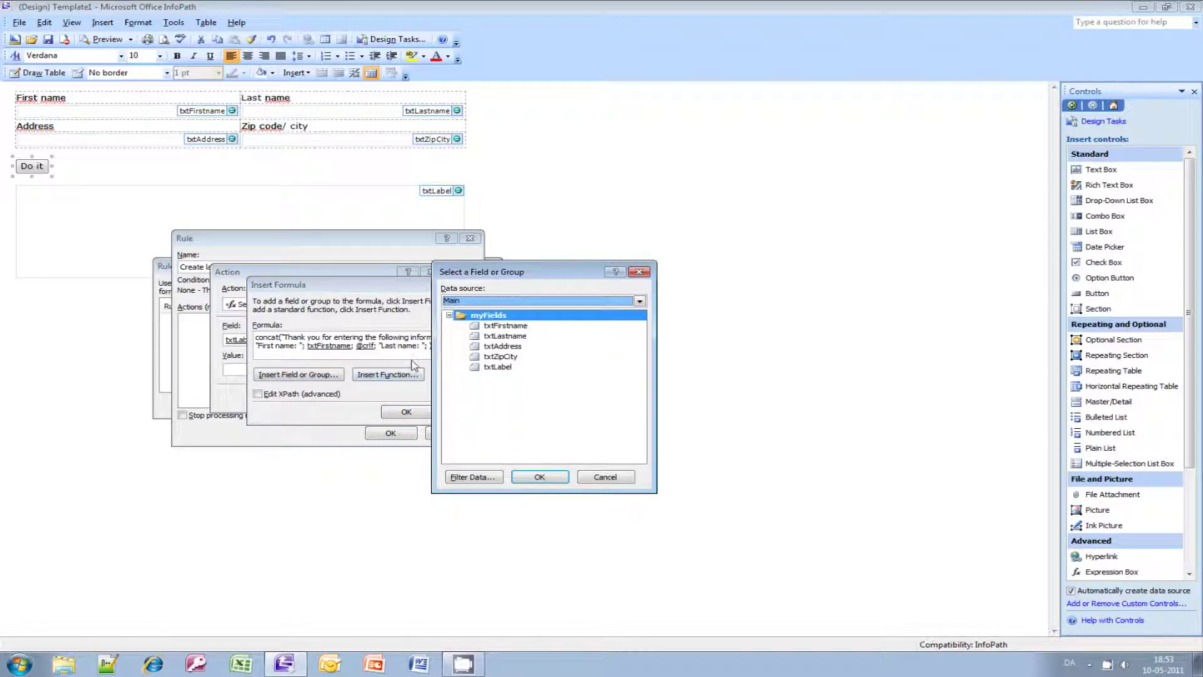
{"action": "double_click", "coordinate": [520, 334]}
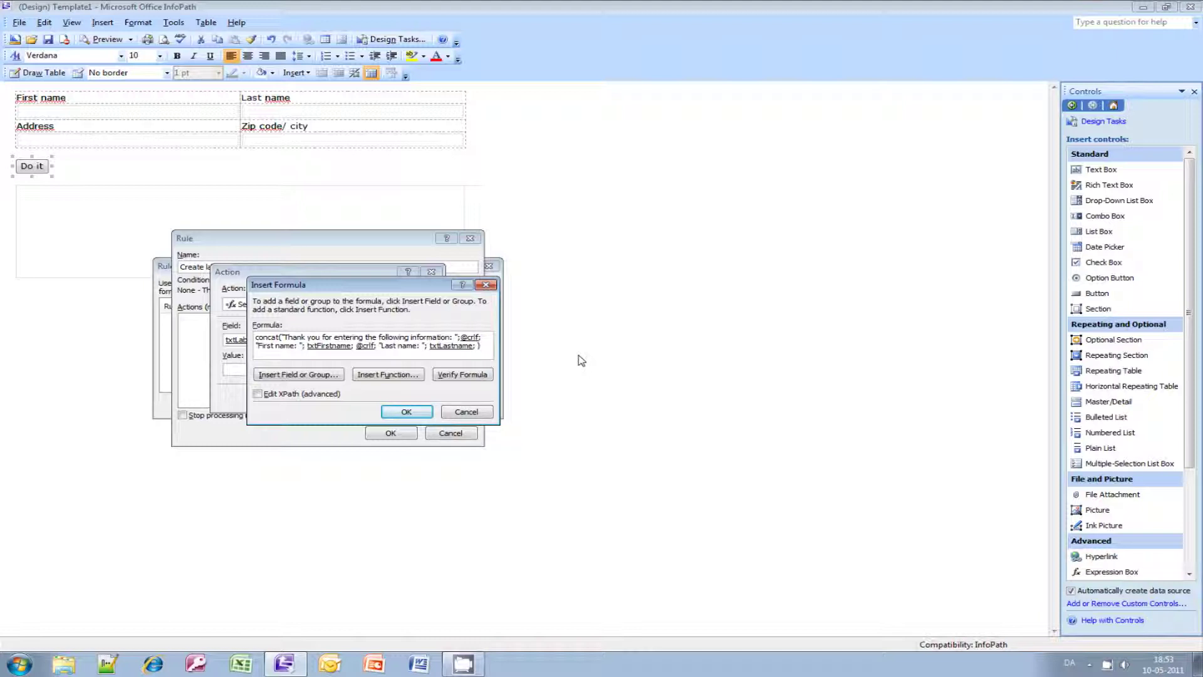
{"action": "left_click", "coordinate": [315, 375]}
{"action": "left_click", "coordinate": [523, 301]}
{"action": "left_click", "coordinate": [516, 322]}
{"action": "double_click", "coordinate": [488, 332]}
{"action": "type", "text": "; \"Address: \"; )"}
Step: Append txtAddress, a crlf line break, and txtZipCity to complete the concat formula
{"action": "left_click", "coordinate": [319, 374]}
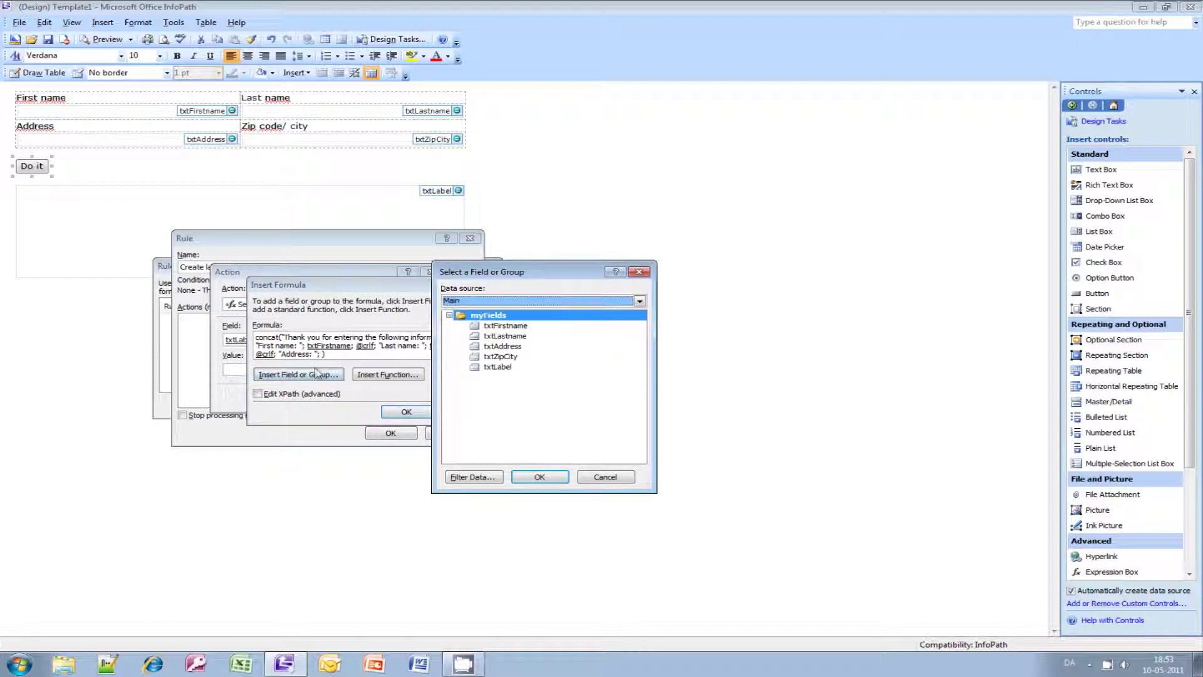
{"action": "left_click", "coordinate": [504, 347]}
{"action": "double_click", "coordinate": [504, 347]}
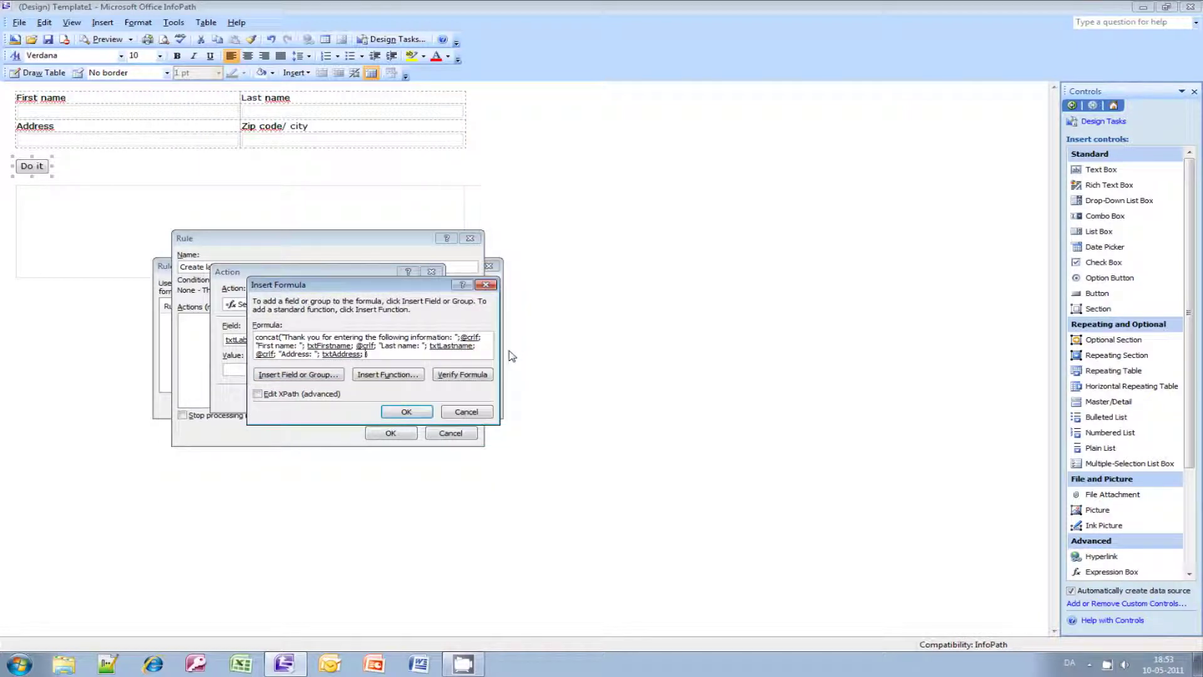
{"action": "left_click", "coordinate": [332, 373]}
{"action": "left_click", "coordinate": [501, 301]}
{"action": "left_click", "coordinate": [488, 321]}
{"action": "double_click", "coordinate": [498, 326]}
{"action": "left_click", "coordinate": [299, 375]}
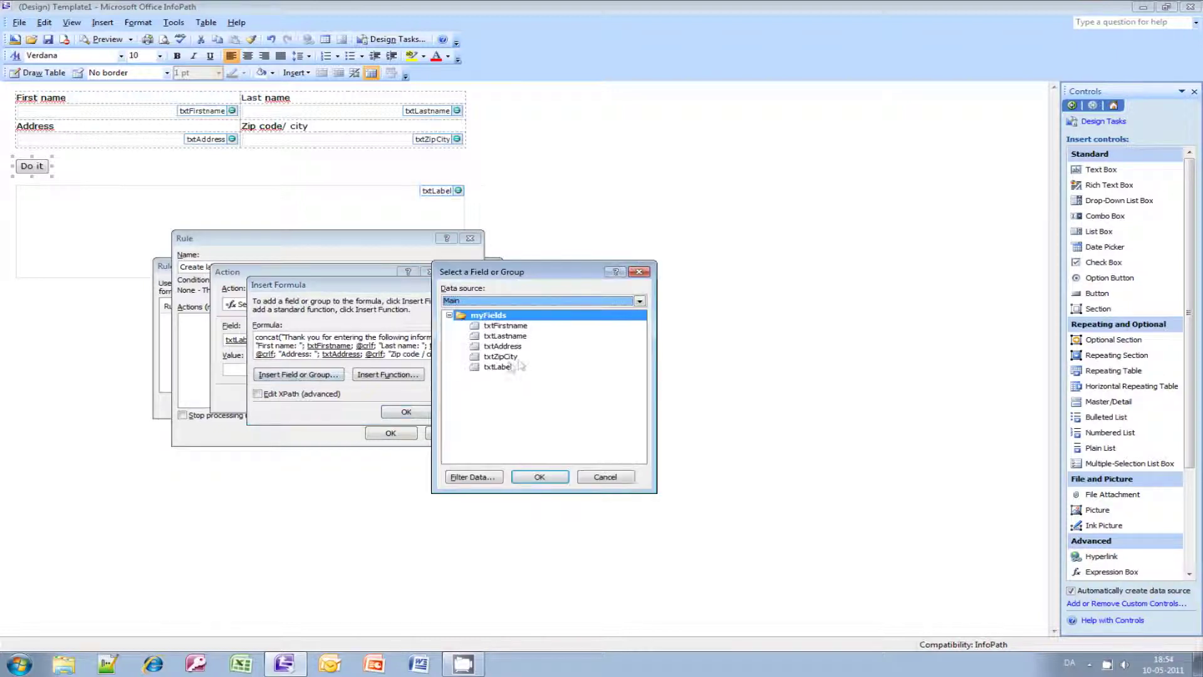
{"action": "left_click", "coordinate": [505, 358]}
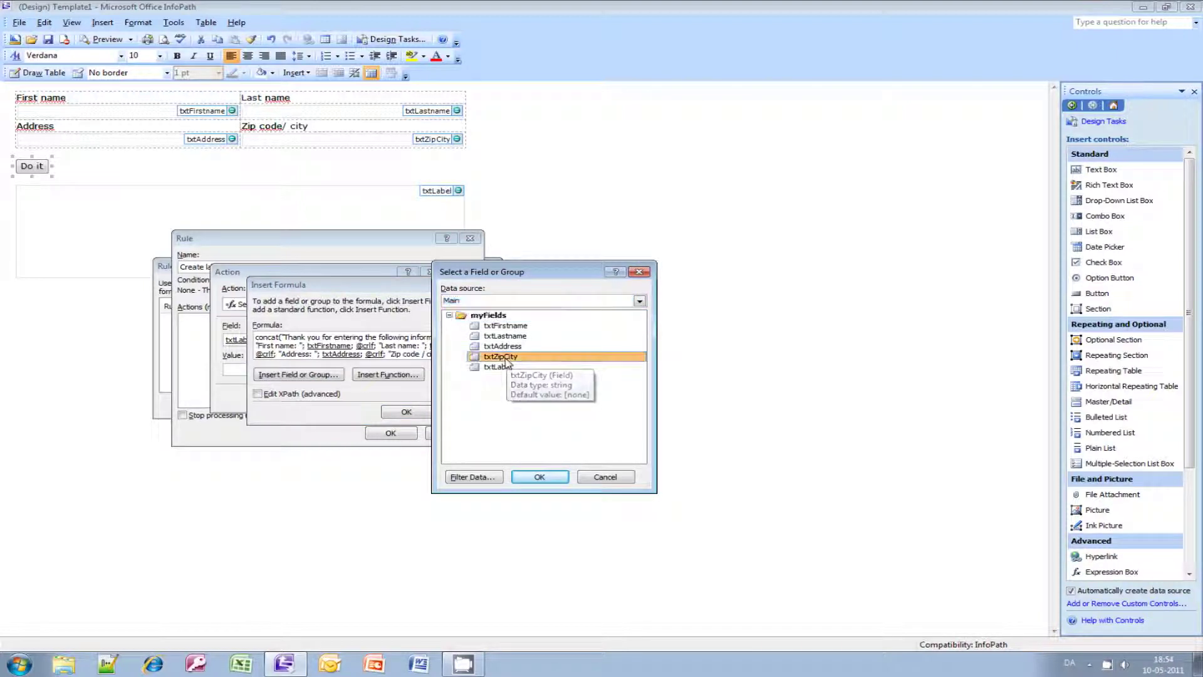
{"action": "double_click", "coordinate": [505, 358]}
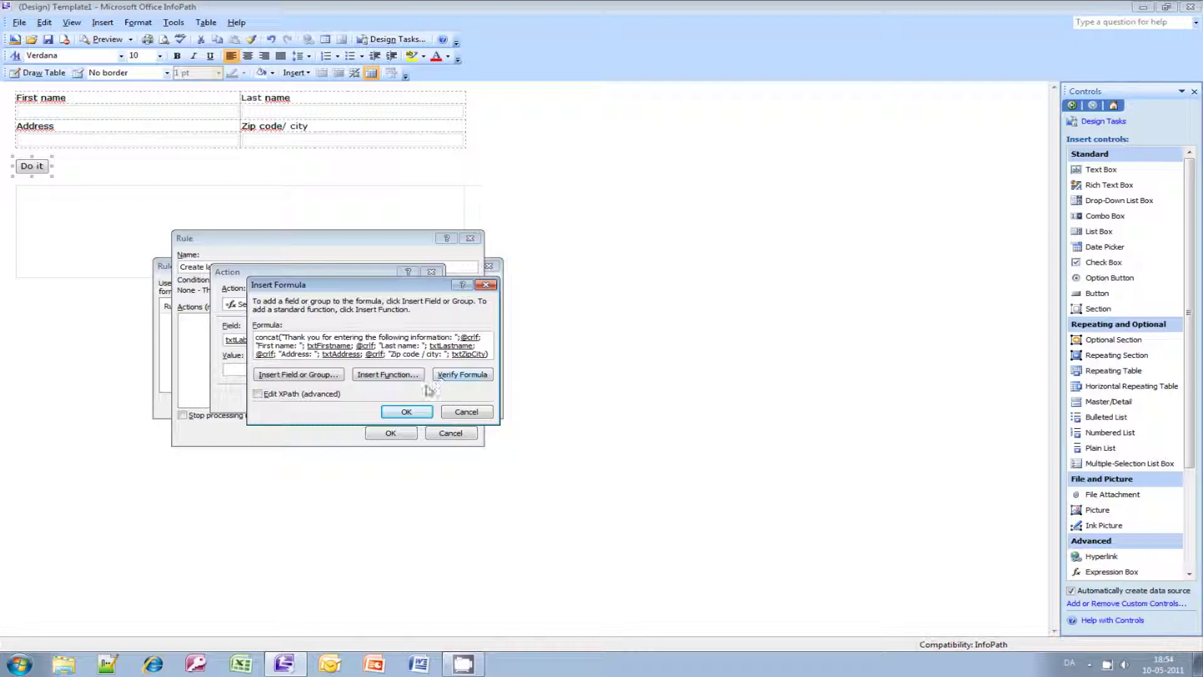
Step: Confirm the formula, action, Create label rule and button properties to save the rule
{"action": "left_click", "coordinate": [414, 415]}
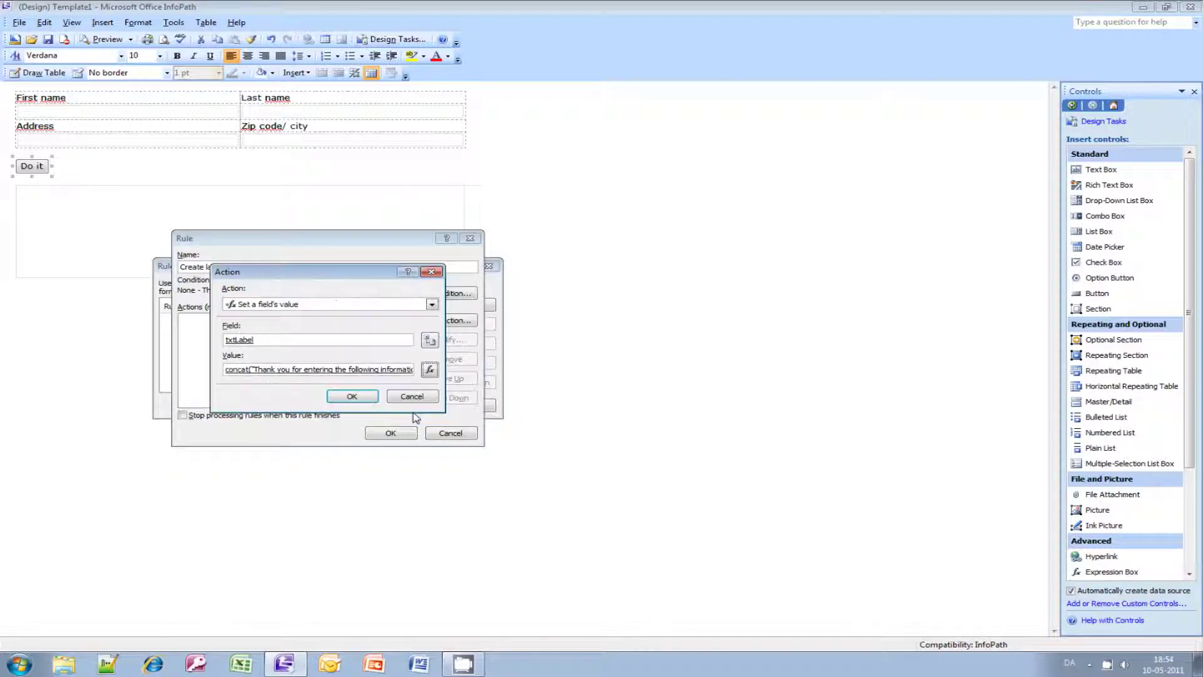
{"action": "left_click", "coordinate": [352, 396]}
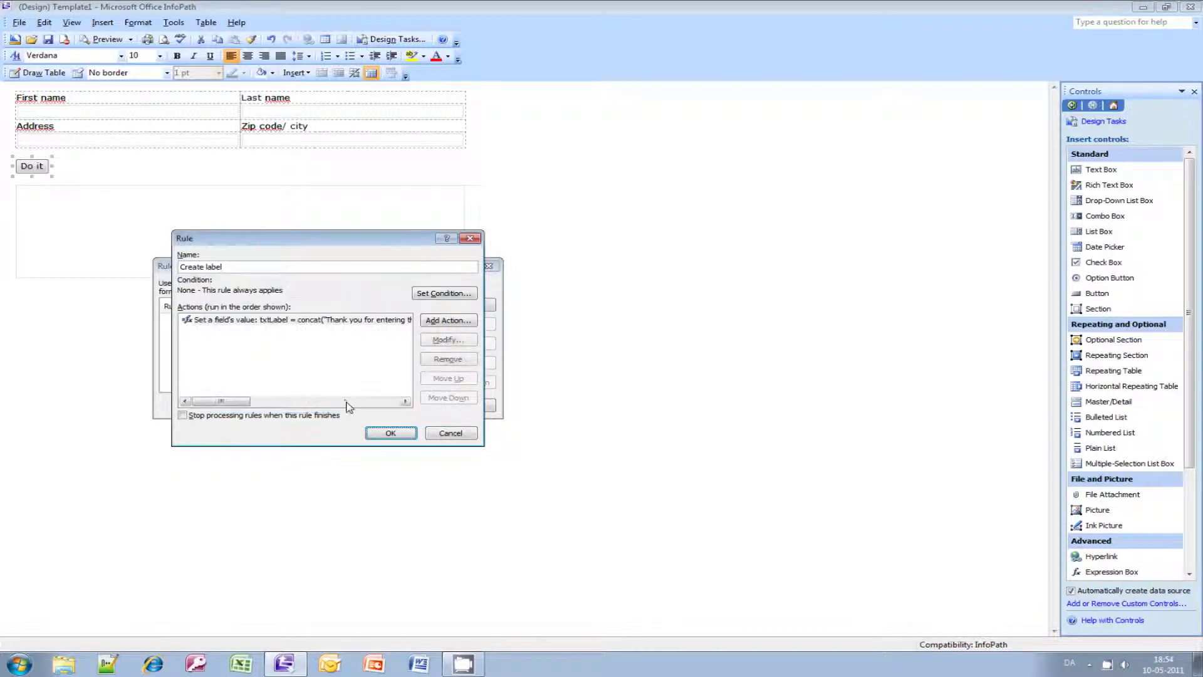
{"action": "left_click", "coordinate": [405, 438]}
{"action": "left_click", "coordinate": [403, 407]}
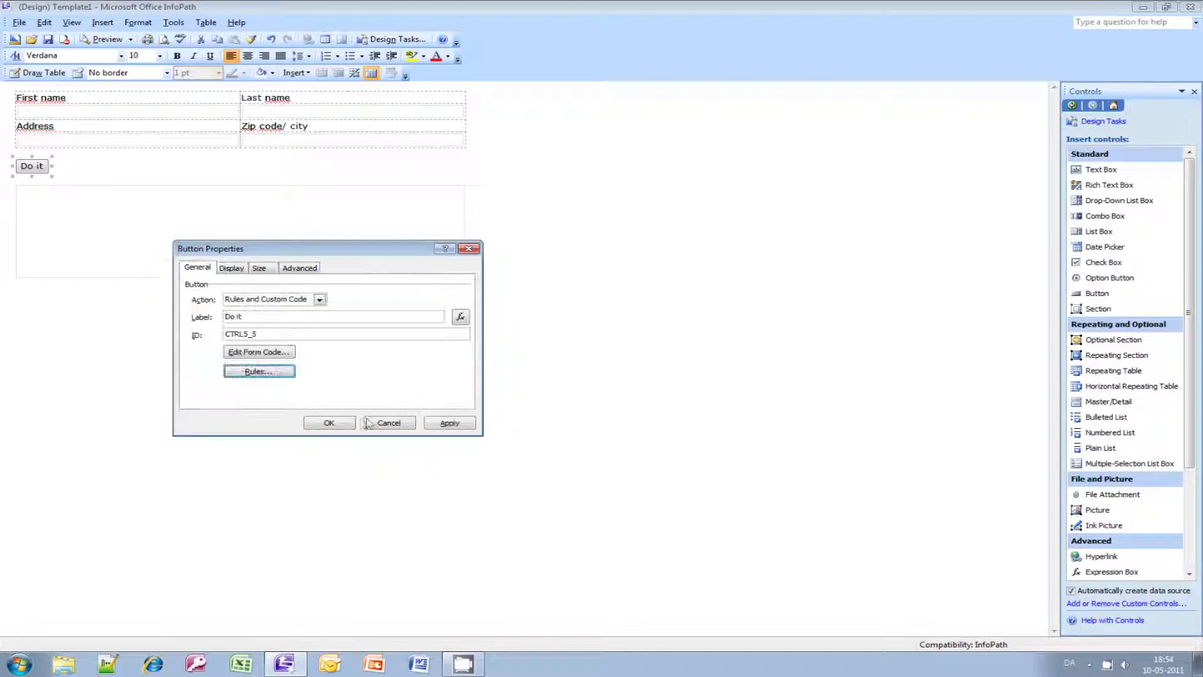
{"action": "left_click", "coordinate": [330, 422]}
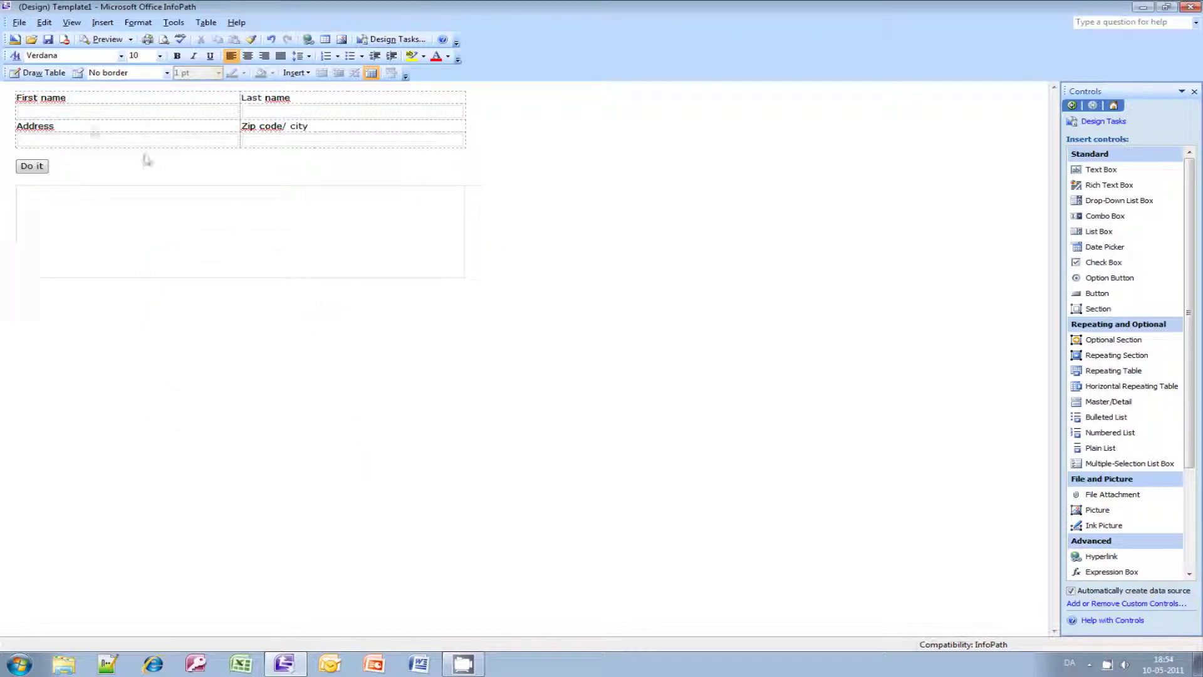
Step: Preview the form and enter a sample first name, last name, address and zip/city
{"action": "left_click", "coordinate": [103, 40]}
{"action": "left_click", "coordinate": [80, 109]}
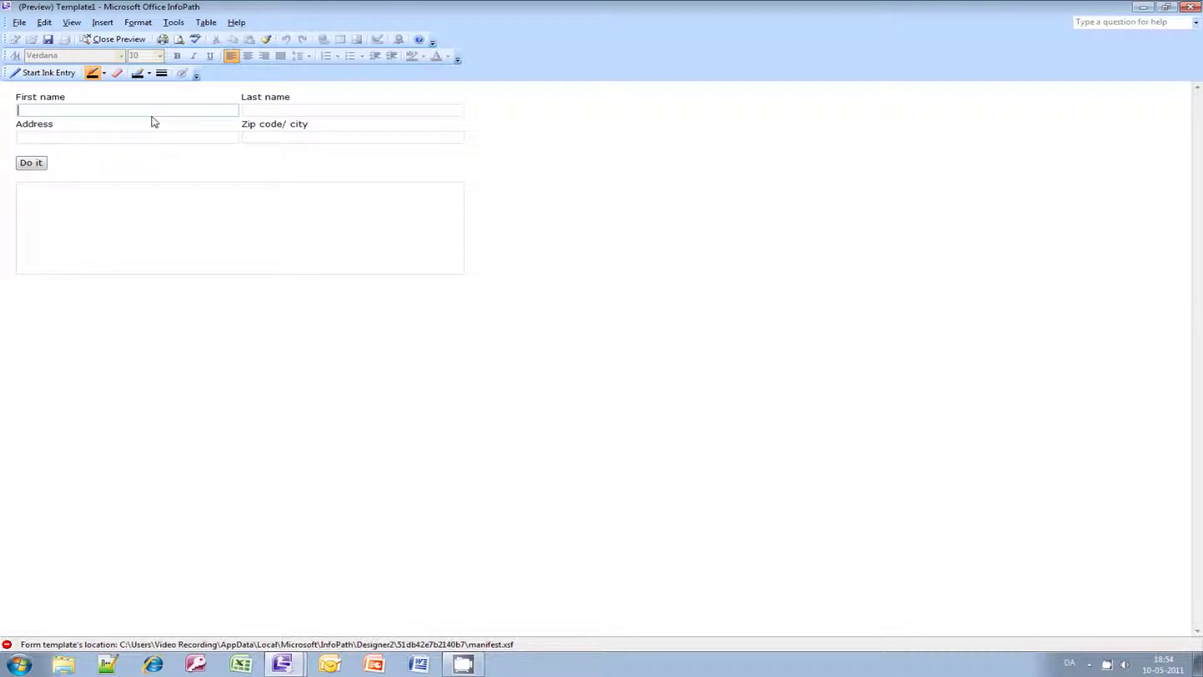
{"action": "type", "text": "Kris"}
{"action": "key", "text": "Tab"}
{"action": "type", "text": "Hansen"}
{"action": "key", "text": "Tab"}
{"action": "type", "text": "Main street 1"}
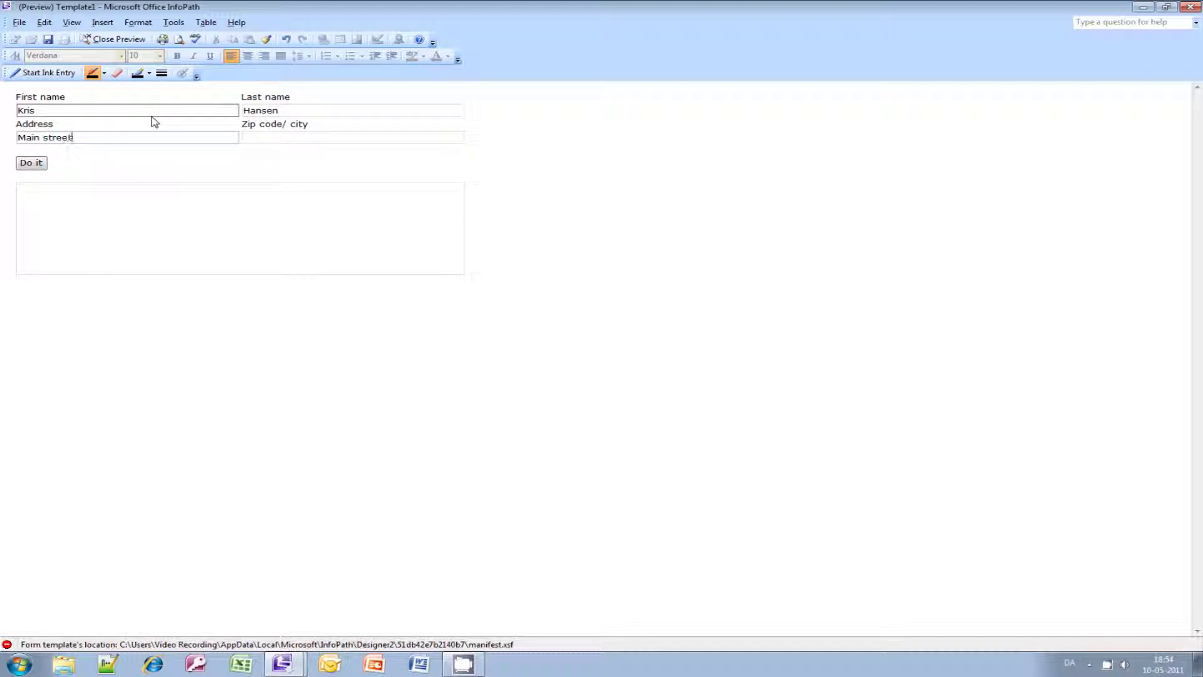
{"action": "key", "text": "Tab"}
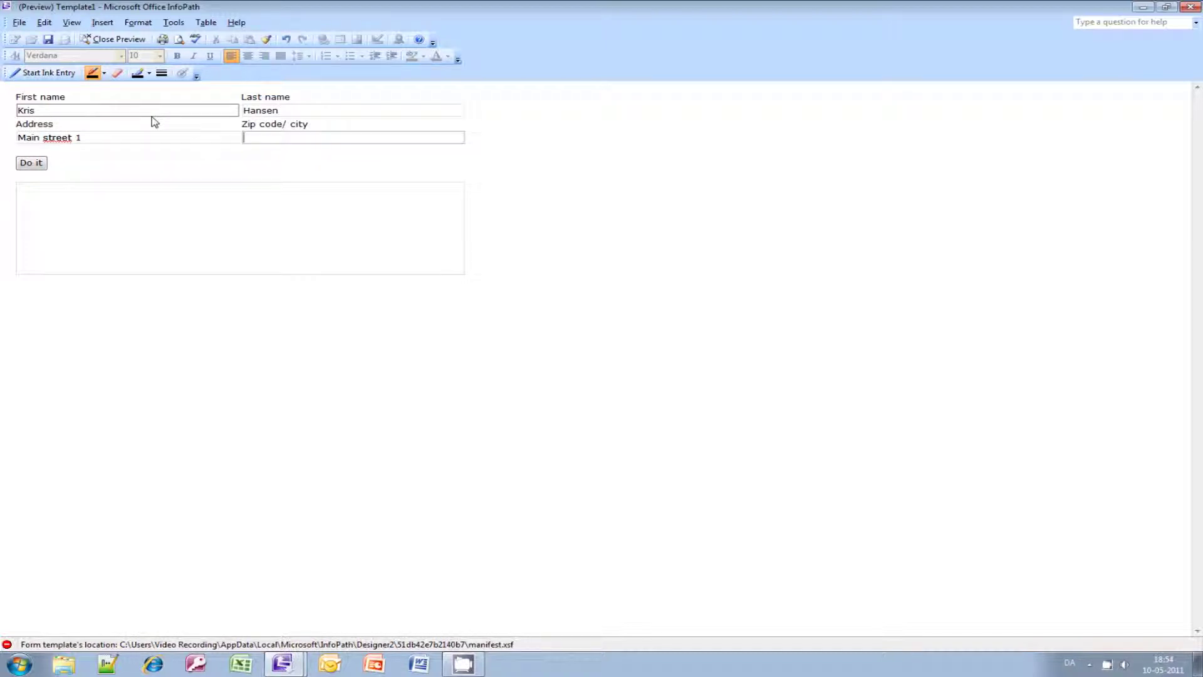
{"action": "type", "text": "24512 Sh"}
{"action": "type", "text": "mewhere"}
Step: Run the Do it button and check the generated thank-you summary in the label
{"action": "left_click_drag", "start_coordinate": [276, 139], "coordinate": [361, 146]}
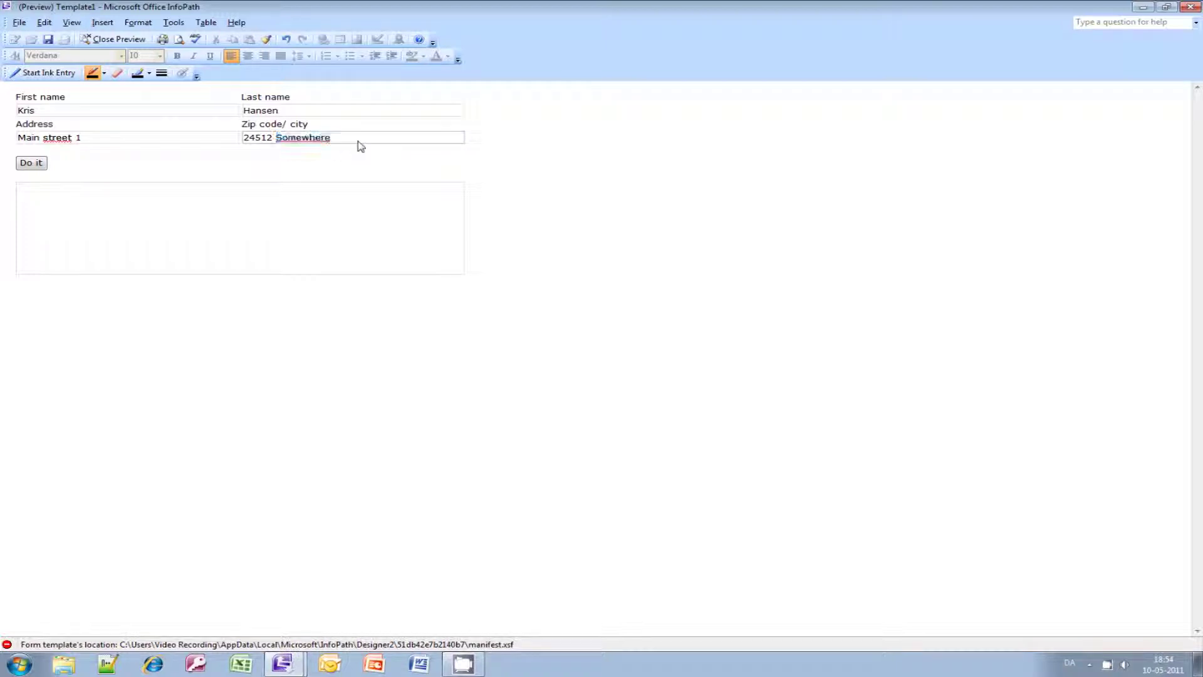
{"action": "left_click", "coordinate": [37, 165]}
{"action": "left_click", "coordinate": [175, 243]}
{"action": "left_click_drag", "start_coordinate": [216, 235], "coordinate": [19, 187]}
{"action": "left_click", "coordinate": [213, 233]}
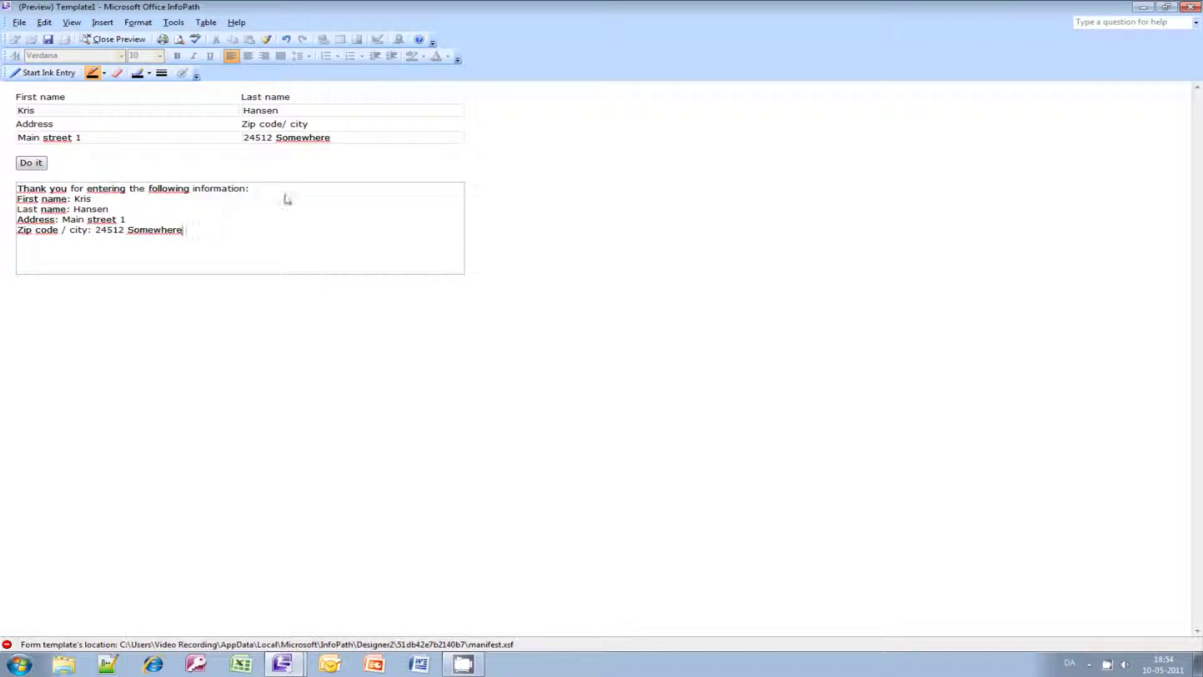